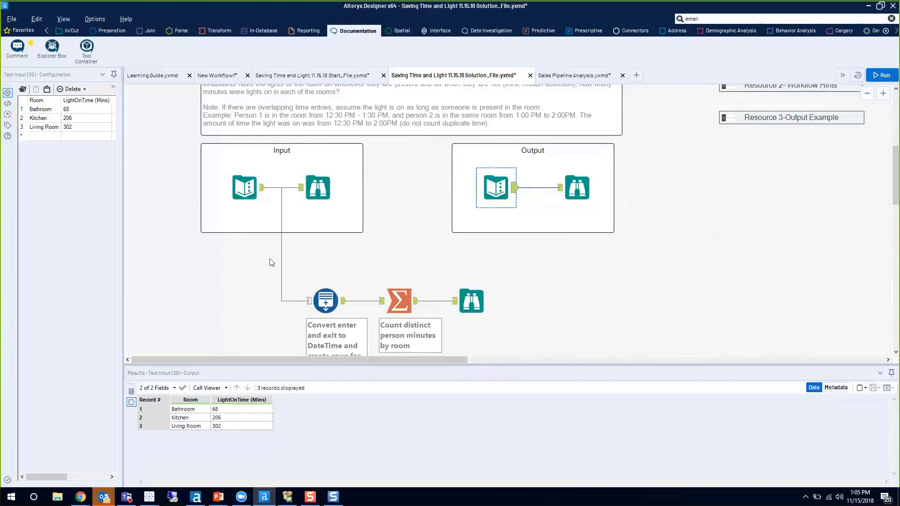
- Examine the Generate Rows tool's configuration, especially the DateTimeParse format in its initialization expression
{"action": "left_click", "coordinate": [328, 303]}
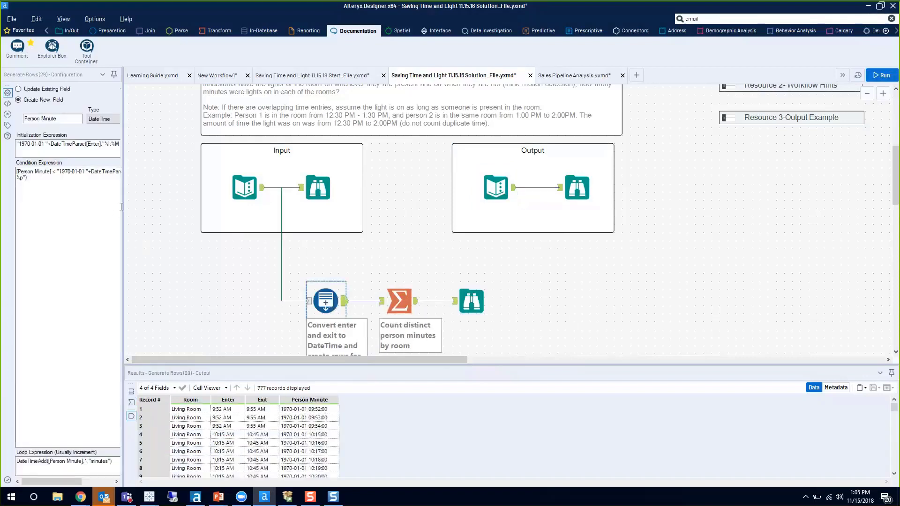
{"action": "left_click_drag", "start_coordinate": [123, 202], "coordinate": [240, 201]}
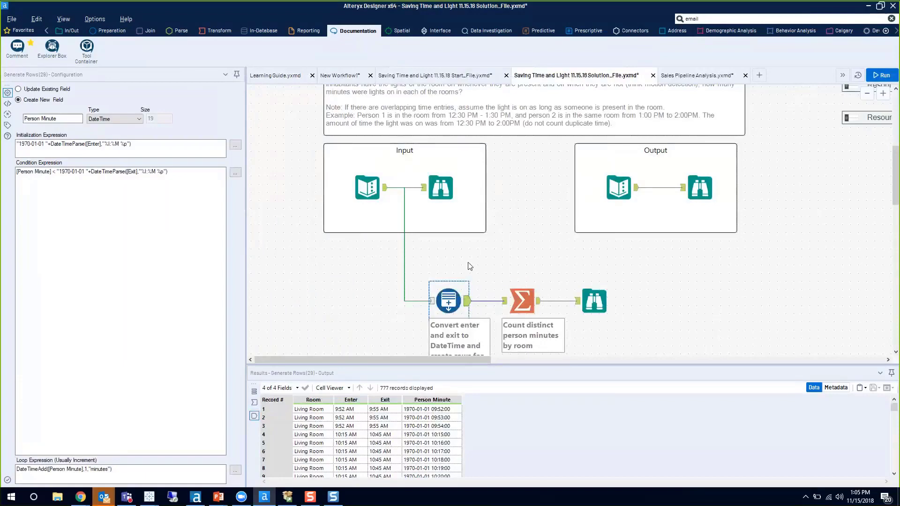
{"action": "left_click", "coordinate": [21, 147]}
{"action": "left_click_drag", "start_coordinate": [108, 144], "coordinate": [129, 144]}
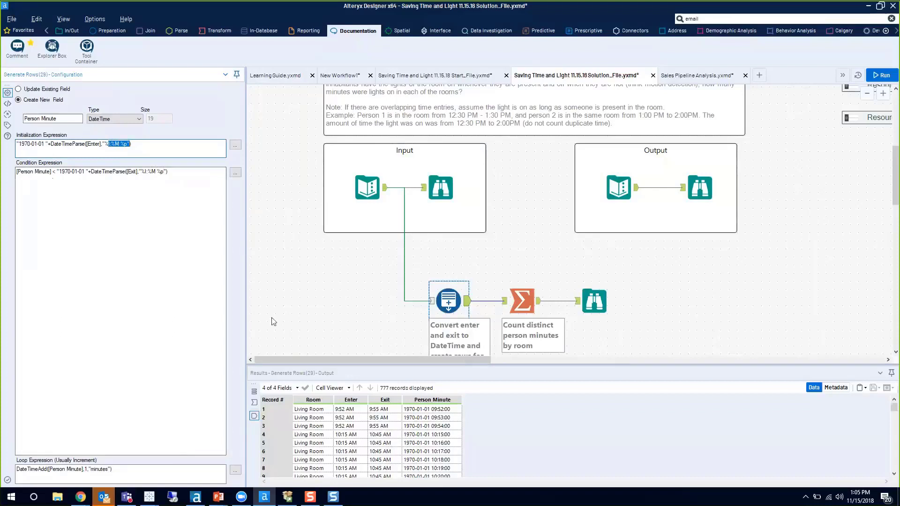
{"action": "left_click", "coordinate": [40, 275]}
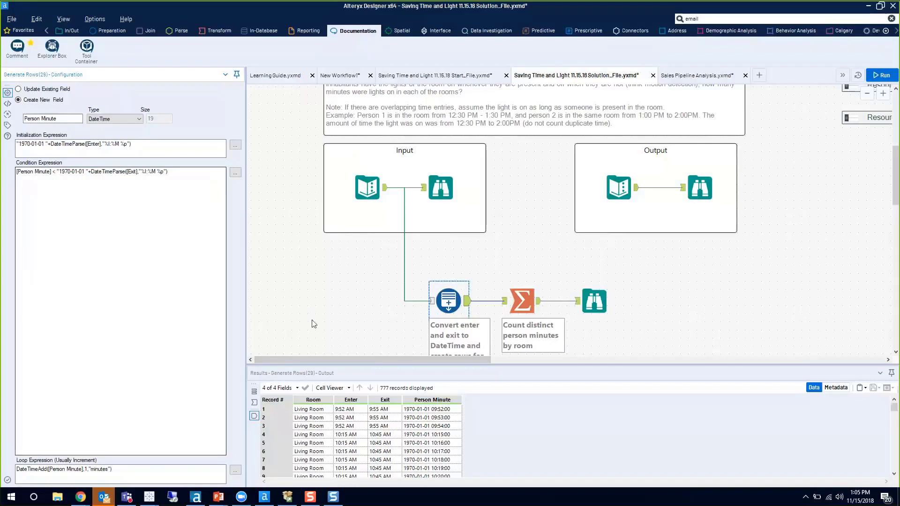
- Expand the Resource 2- Workflow Hints container on the canvas
{"action": "left_click_drag", "start_coordinate": [401, 359], "coordinate": [582, 359]}
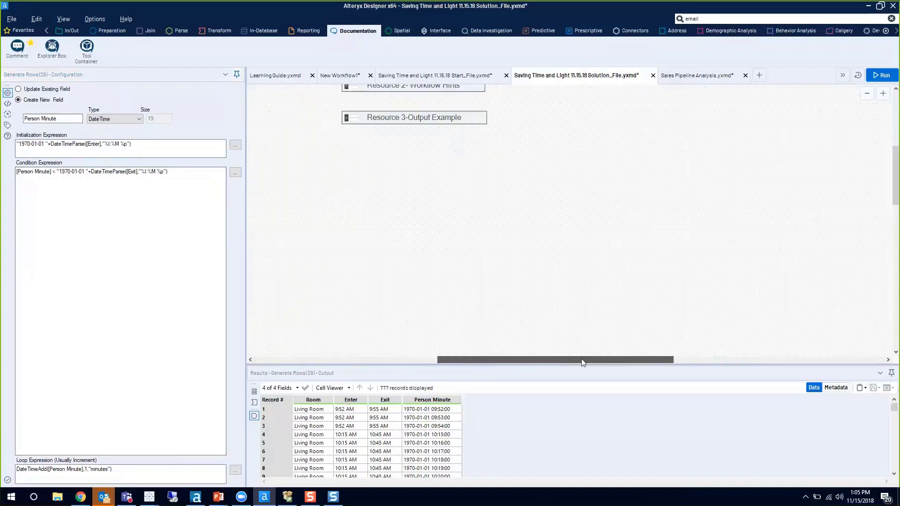
{"action": "scroll", "coordinate": [455, 223], "scroll_direction": "up", "scroll_amount": 1}
{"action": "left_click", "coordinate": [455, 223]}
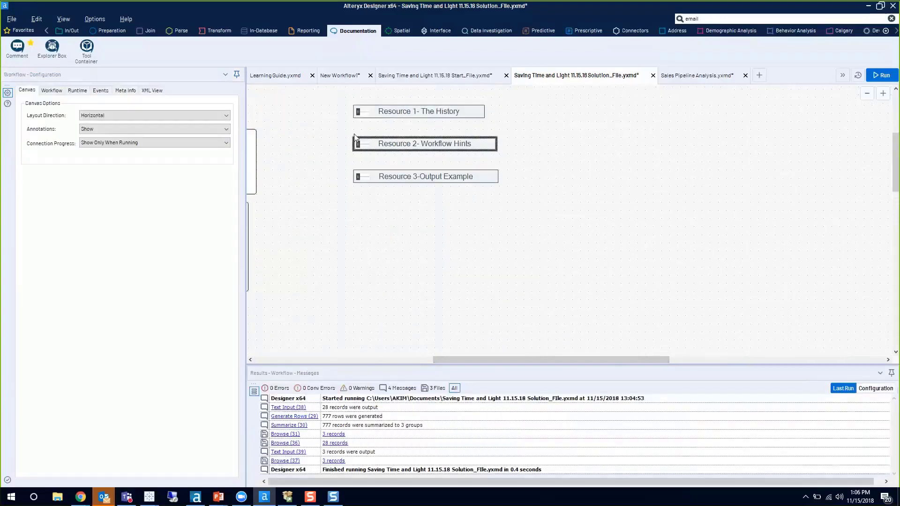
{"action": "left_click", "coordinate": [358, 143]}
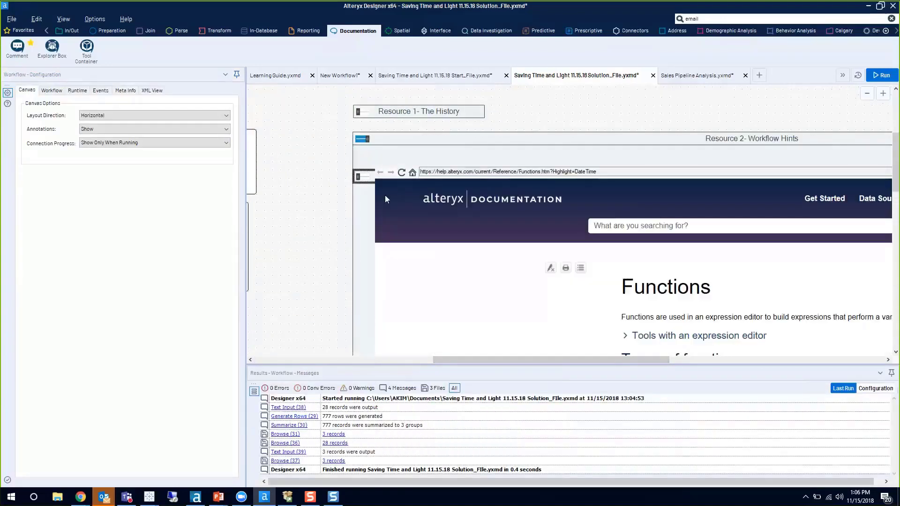
- Look through the DateTime specifiers table in the embedded Functions help page as far as the hour specifiers
{"action": "scroll", "coordinate": [594, 283], "scroll_direction": "down", "scroll_amount": 2}
{"action": "scroll", "coordinate": [594, 283], "scroll_direction": "down", "scroll_amount": 5}
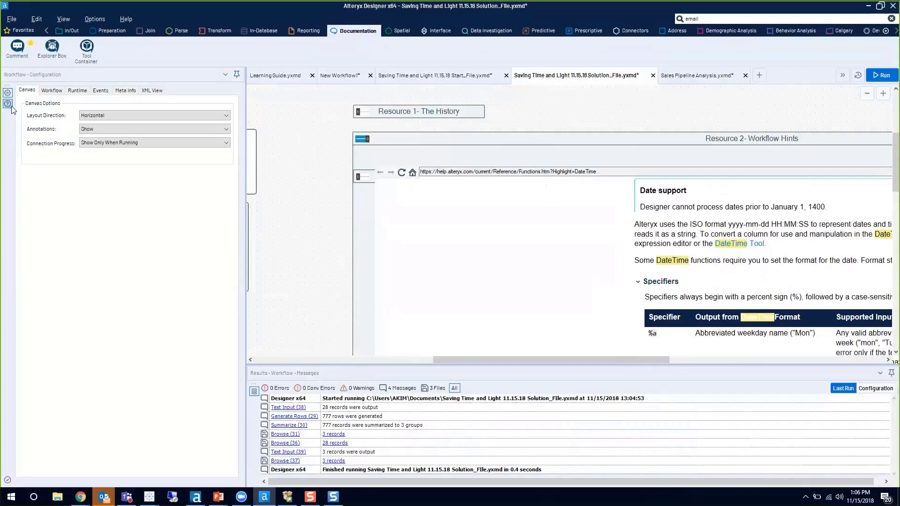
{"action": "scroll", "coordinate": [556, 237], "scroll_direction": "up", "scroll_amount": 3}
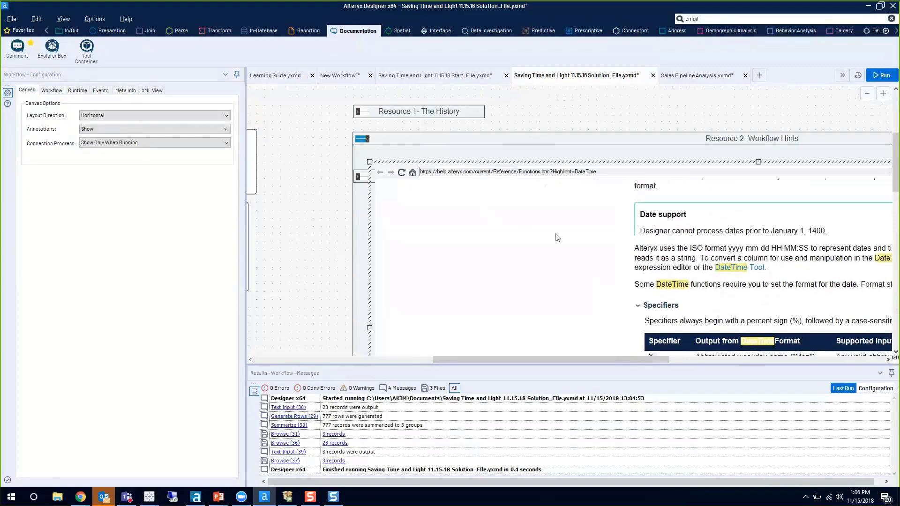
{"action": "scroll", "coordinate": [557, 238], "scroll_direction": "down", "scroll_amount": 2}
{"action": "scroll", "coordinate": [556, 237], "scroll_direction": "down", "scroll_amount": 3}
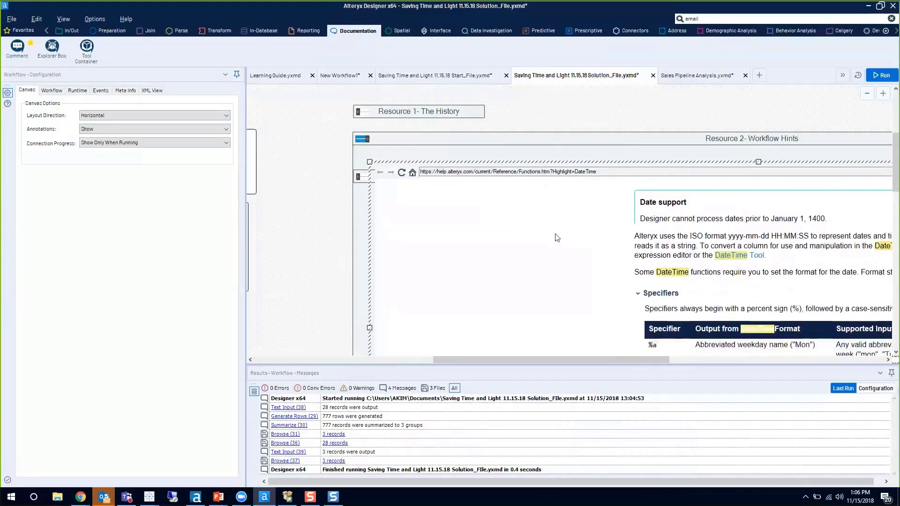
{"action": "scroll", "coordinate": [557, 237], "scroll_direction": "down", "scroll_amount": 3}
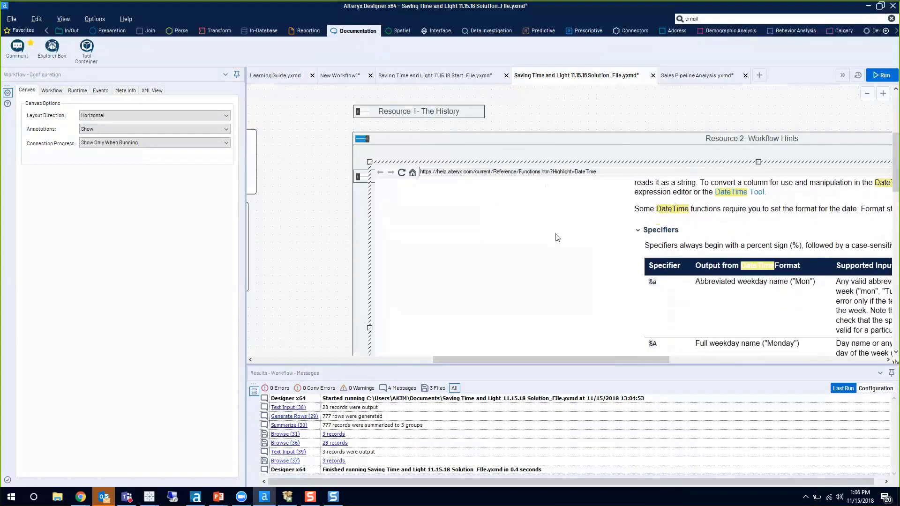
{"action": "scroll", "coordinate": [557, 237], "scroll_direction": "down", "scroll_amount": 1}
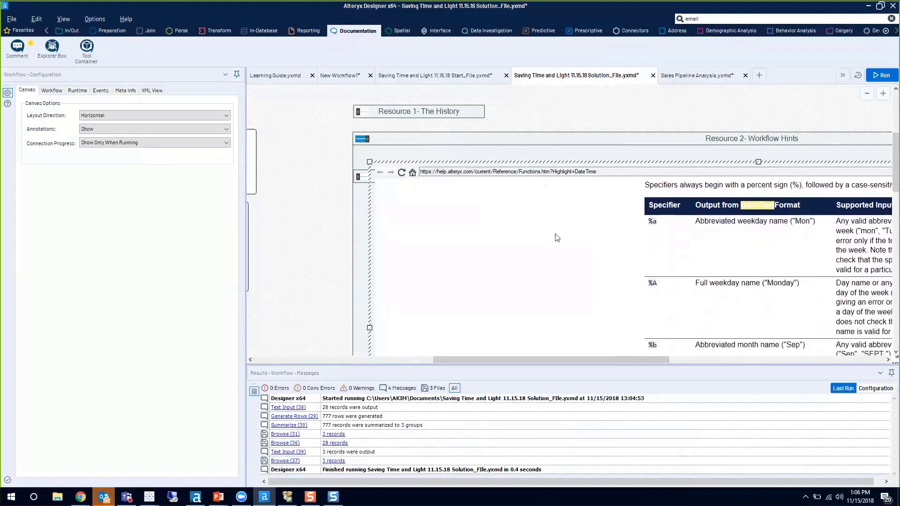
{"action": "left_click_drag", "start_coordinate": [492, 364], "coordinate": [548, 360]}
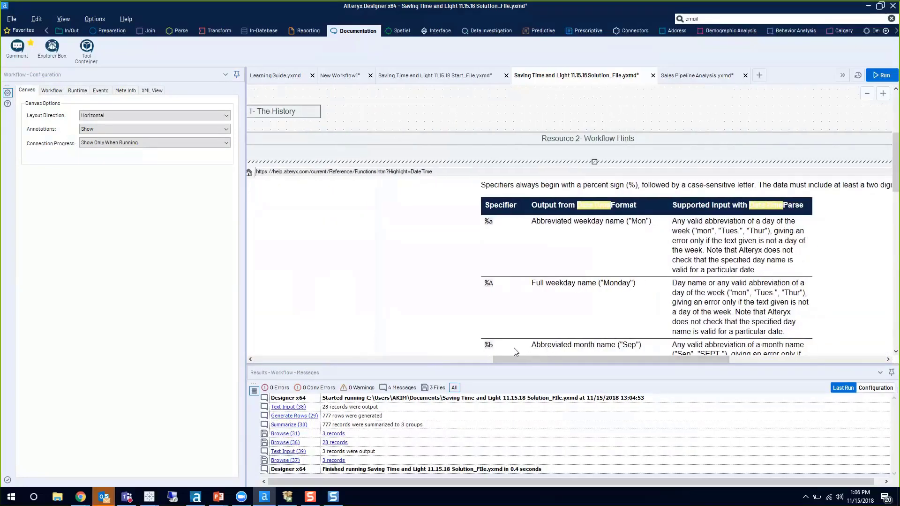
{"action": "scroll", "coordinate": [467, 299], "scroll_direction": "down", "scroll_amount": 1}
{"action": "scroll", "coordinate": [467, 299], "scroll_direction": "down", "scroll_amount": 2}
{"action": "scroll", "coordinate": [466, 300], "scroll_direction": "down", "scroll_amount": 2}
{"action": "scroll", "coordinate": [466, 299], "scroll_direction": "down", "scroll_amount": 1}
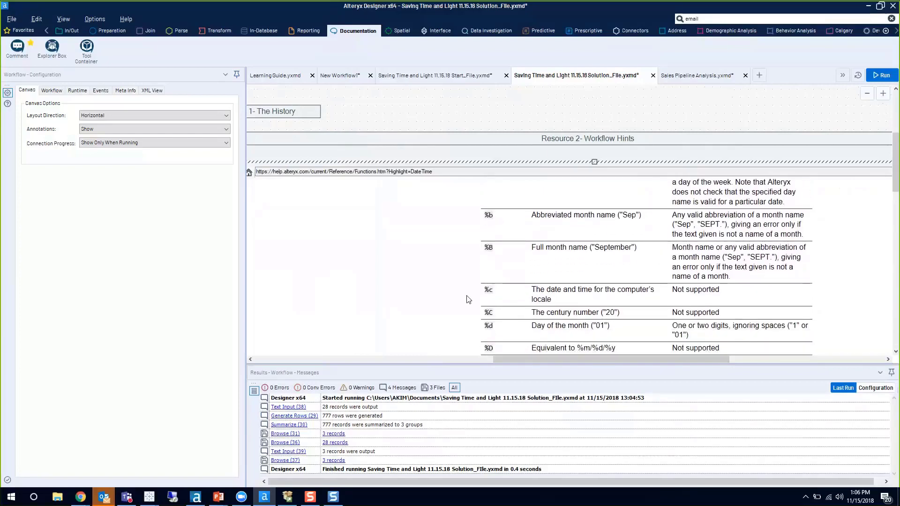
{"action": "scroll", "coordinate": [405, 294], "scroll_direction": "down", "scroll_amount": 2}
{"action": "scroll", "coordinate": [404, 293], "scroll_direction": "down", "scroll_amount": 2}
{"action": "scroll", "coordinate": [405, 293], "scroll_direction": "down", "scroll_amount": 4}
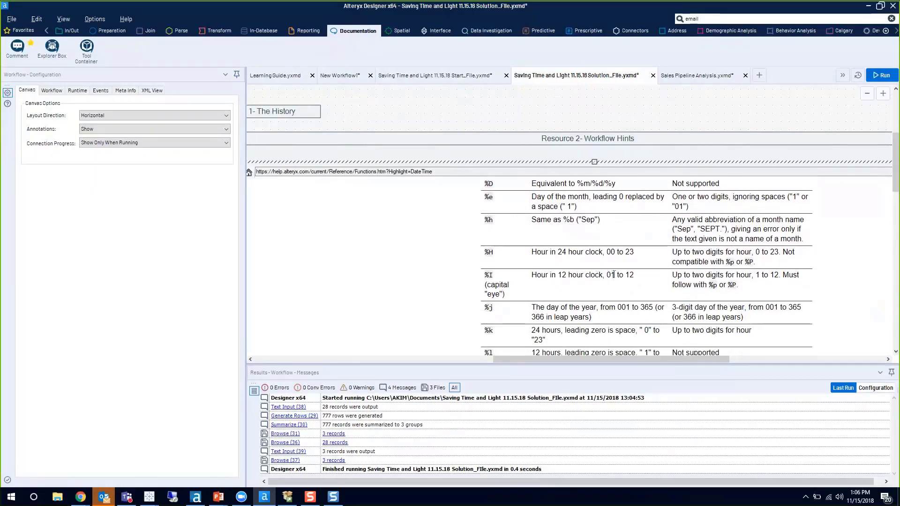
- Examine the descriptions of the %I, %M and %p specifiers in the help table
{"action": "left_click_drag", "start_coordinate": [534, 277], "coordinate": [628, 284]}
{"action": "left_click", "coordinate": [467, 289]}
{"action": "scroll", "coordinate": [468, 287], "scroll_direction": "down", "scroll_amount": 3}
{"action": "scroll", "coordinate": [467, 287], "scroll_direction": "down", "scroll_amount": 1}
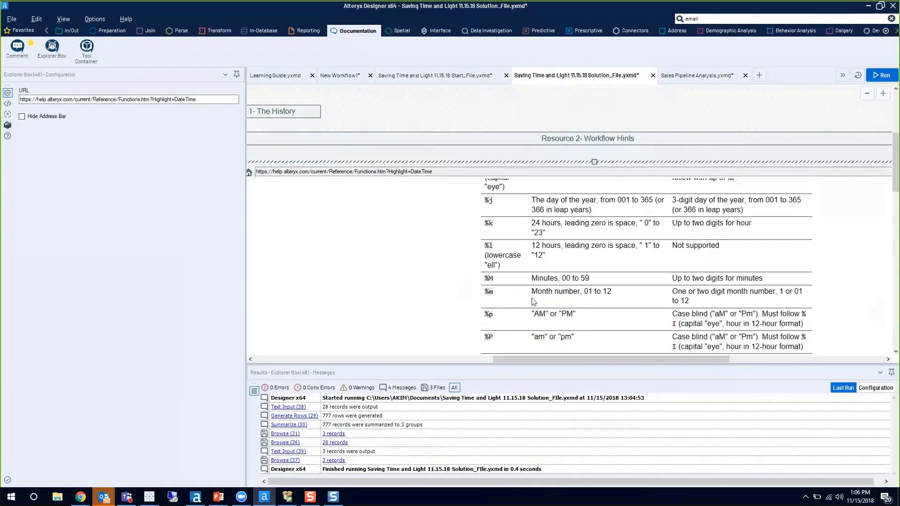
{"action": "scroll", "coordinate": [533, 301], "scroll_direction": "down", "scroll_amount": 1}
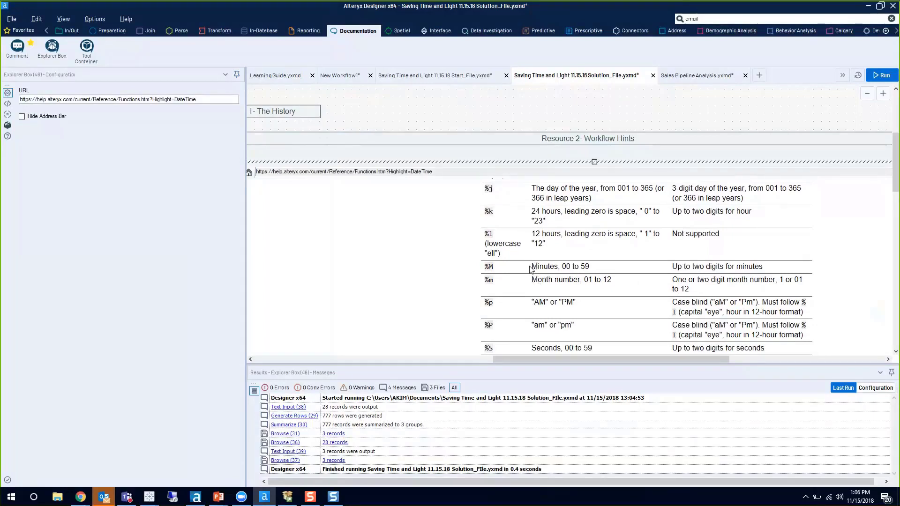
{"action": "left_click_drag", "start_coordinate": [531, 269], "coordinate": [594, 270]}
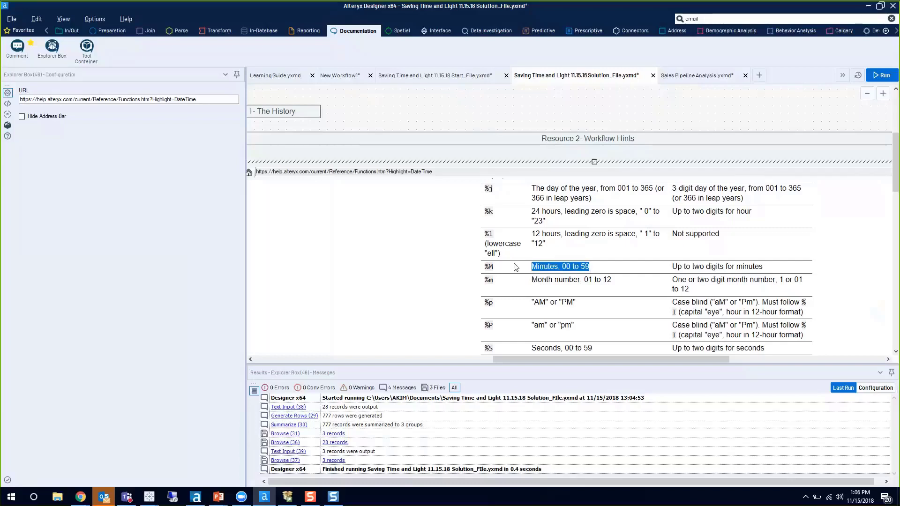
{"action": "left_click_drag", "start_coordinate": [530, 304], "coordinate": [578, 305]}
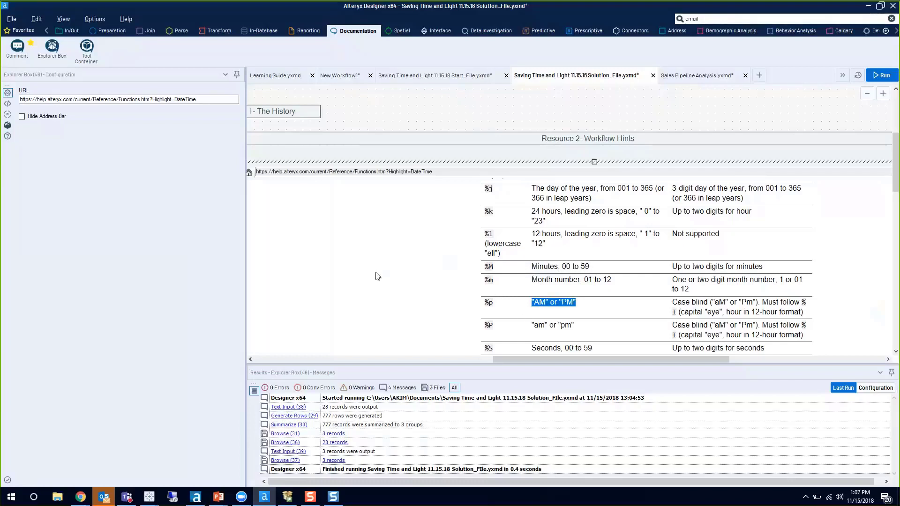
- Compare the Generate Rows tool's input and output data, and review the Summarize tool's actions and output
{"action": "left_click_drag", "start_coordinate": [516, 359], "coordinate": [268, 341]}
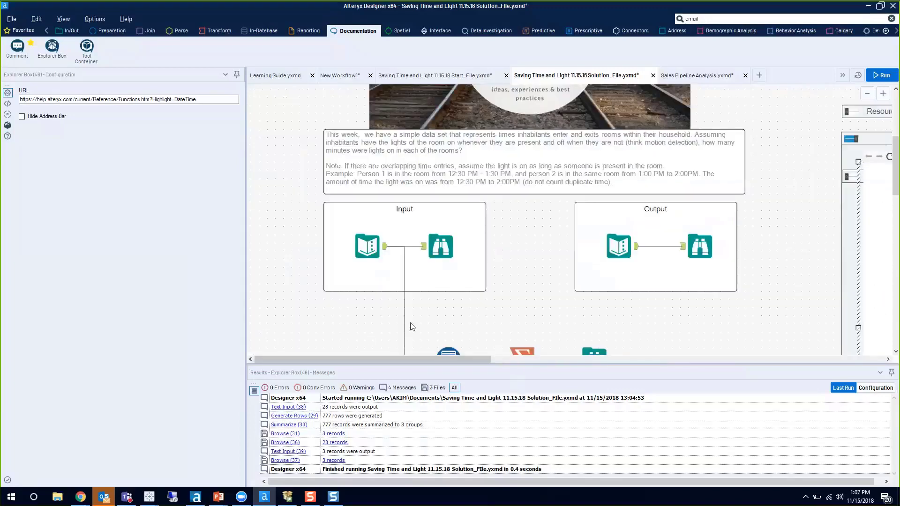
{"action": "scroll", "coordinate": [412, 327], "scroll_direction": "down", "scroll_amount": 3}
{"action": "left_click", "coordinate": [429, 314]}
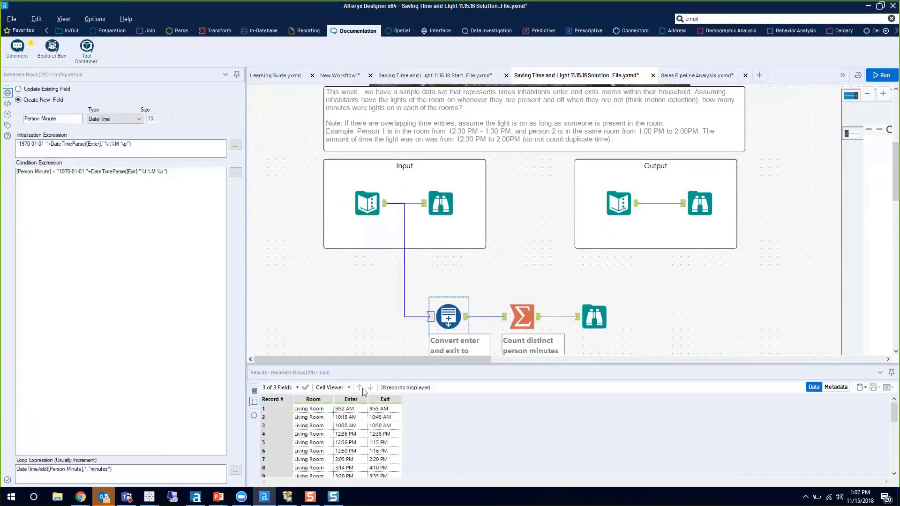
{"action": "left_click", "coordinate": [467, 316]}
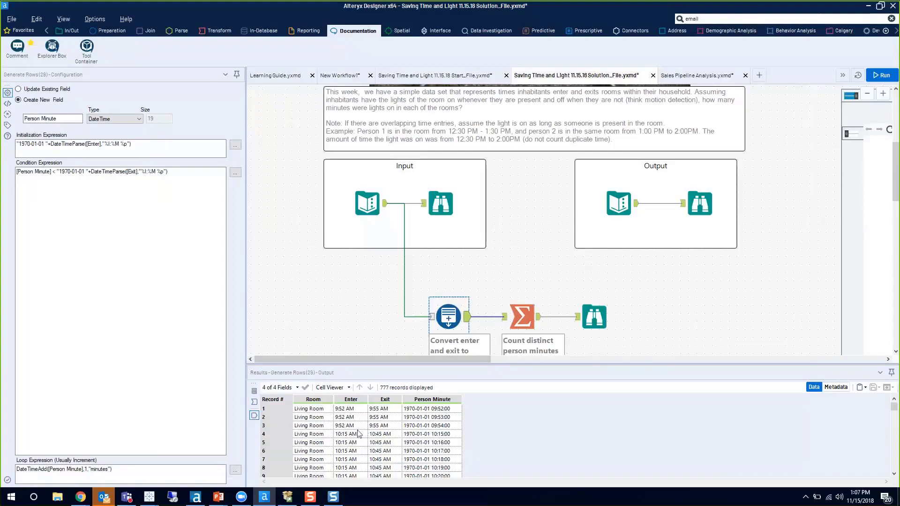
{"action": "left_click", "coordinate": [514, 317]}
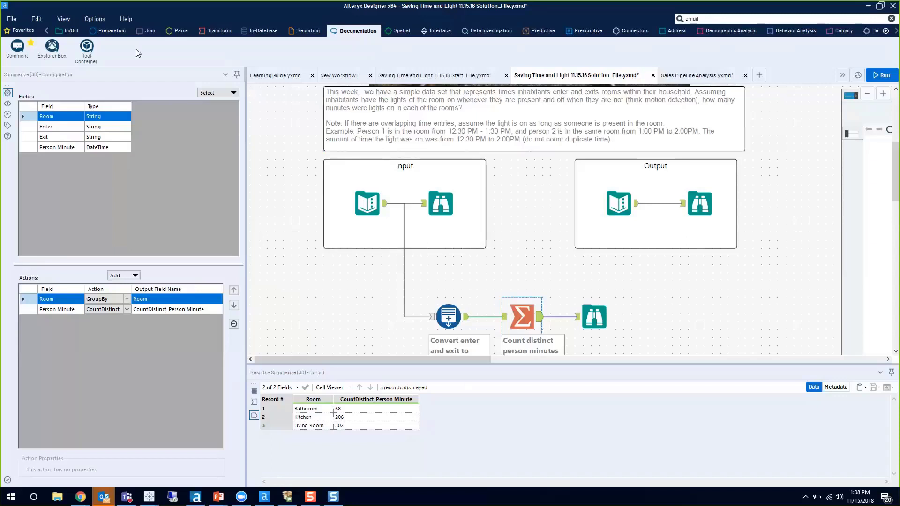
- Insert a Formula tool between the Summarize and Browse tools and add an output column named Dollars Saved
{"action": "left_click", "coordinate": [108, 31]}
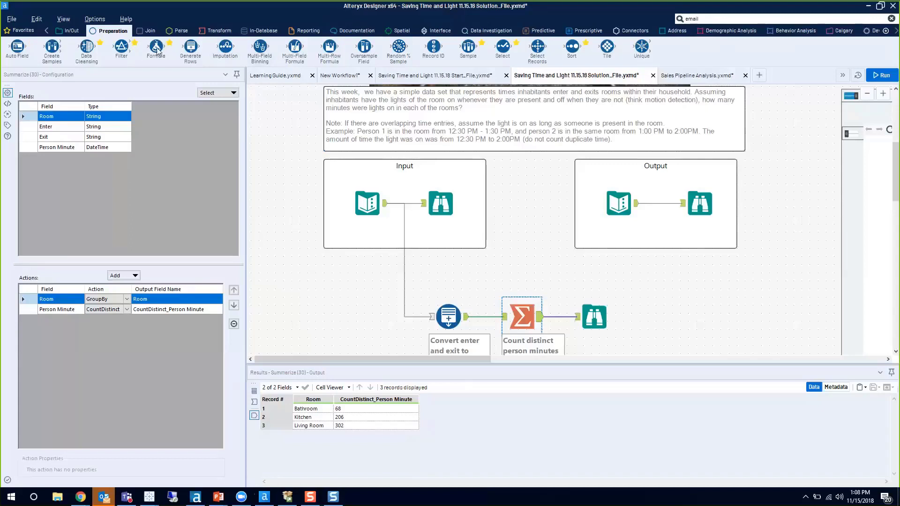
{"action": "mouse_move", "coordinate": [156, 47]}
{"action": "left_click_drag", "start_coordinate": [156, 46], "coordinate": [565, 316]}
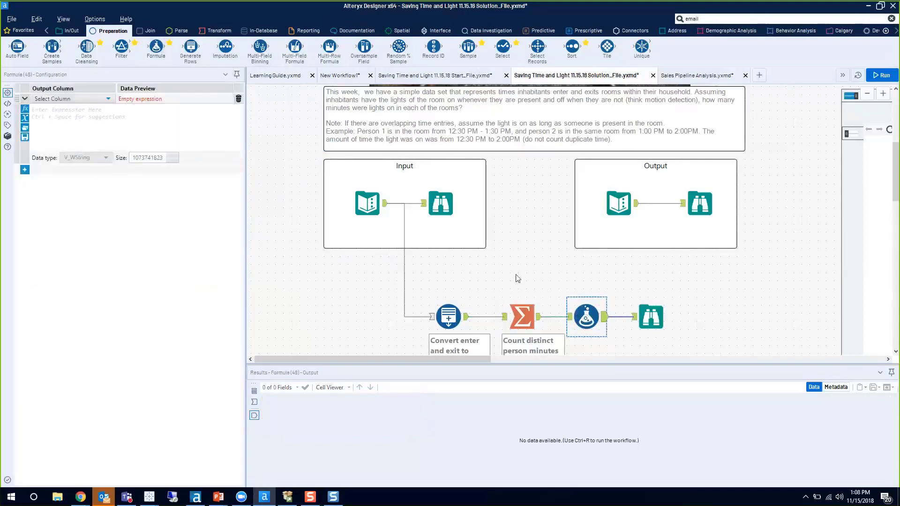
{"action": "left_click", "coordinate": [97, 100]}
{"action": "left_click", "coordinate": [93, 107]}
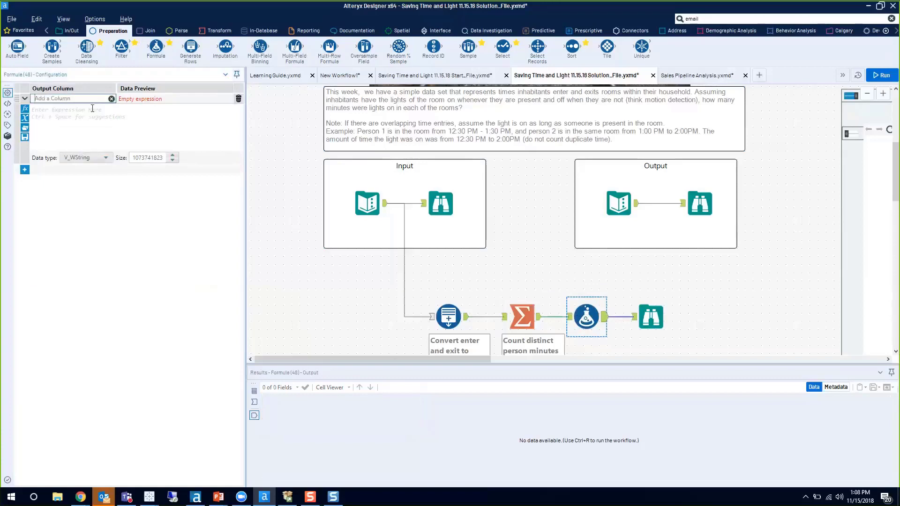
{"action": "type", "text": "Dollars Saved"}
- Set the Dollars Saved expression to [CountDistinct_Person Minute]*1.25
{"action": "left_click", "coordinate": [26, 119]}
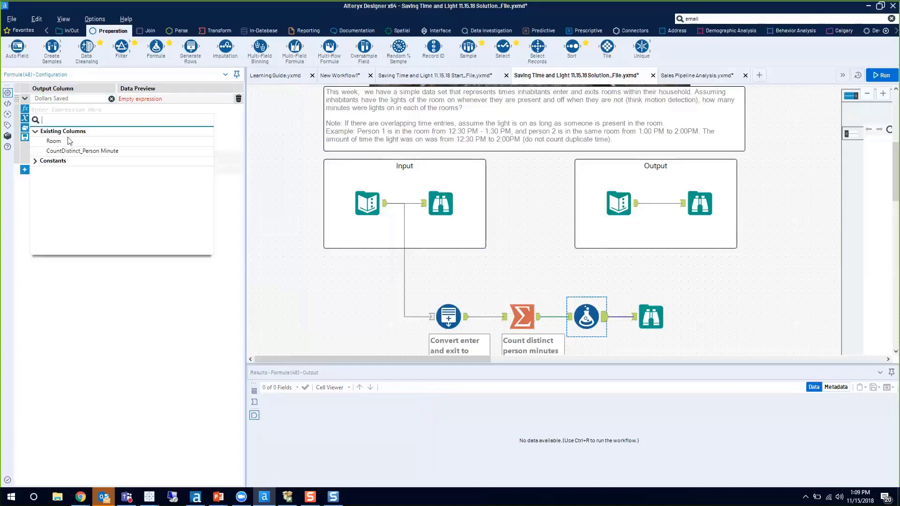
{"action": "left_click", "coordinate": [83, 155]}
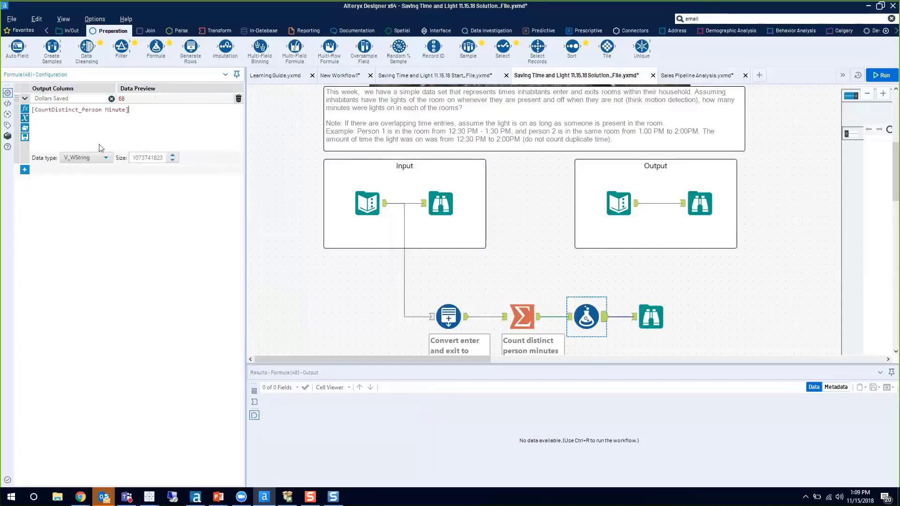
{"action": "type", "text": "*"}
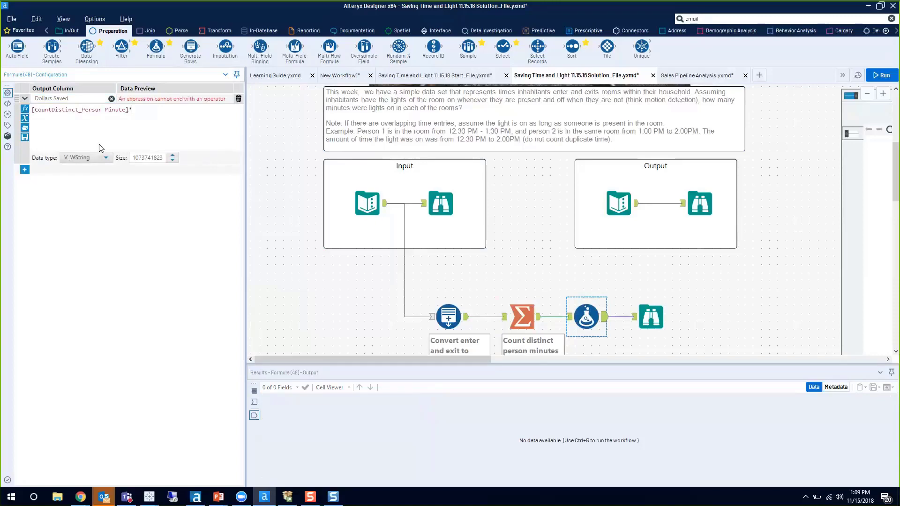
{"action": "type", "text": "1.2"}
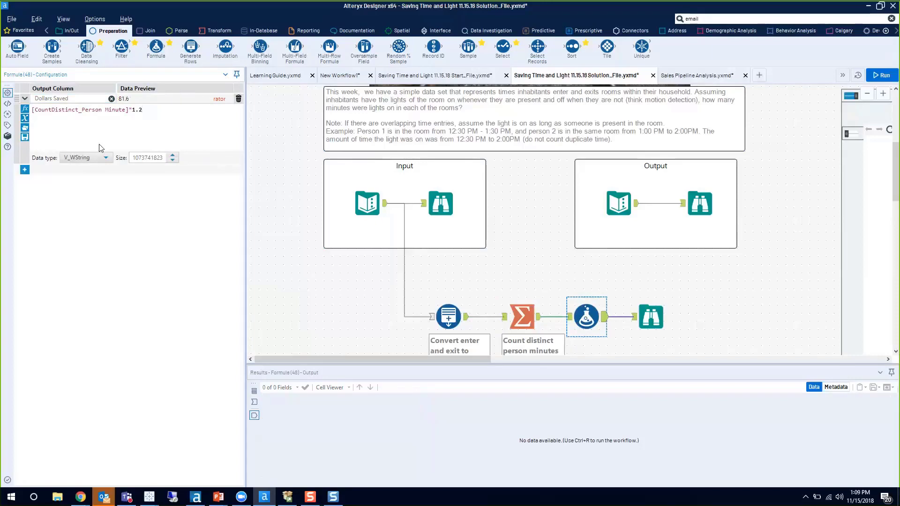
{"action": "type", "text": "5"}
- Set the data type of the Dollars Saved column to Double
{"action": "left_click", "coordinate": [92, 157]}
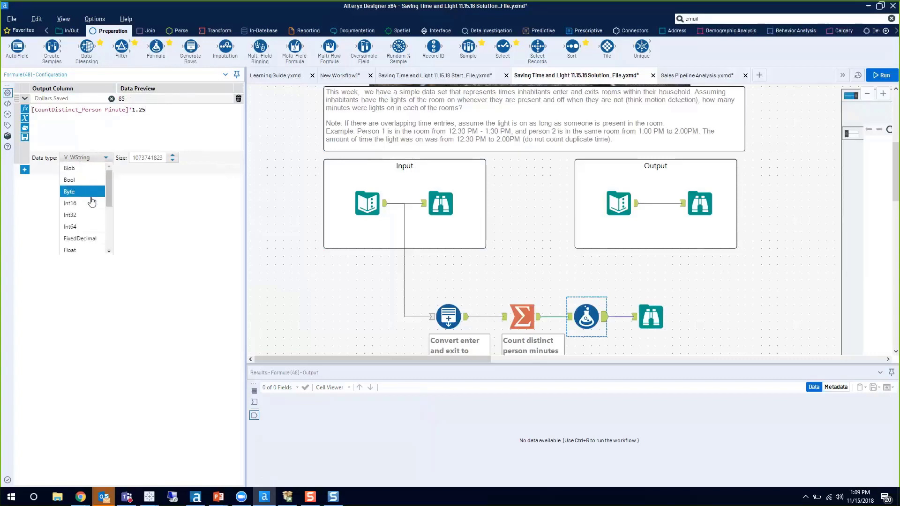
{"action": "left_click", "coordinate": [108, 252]}
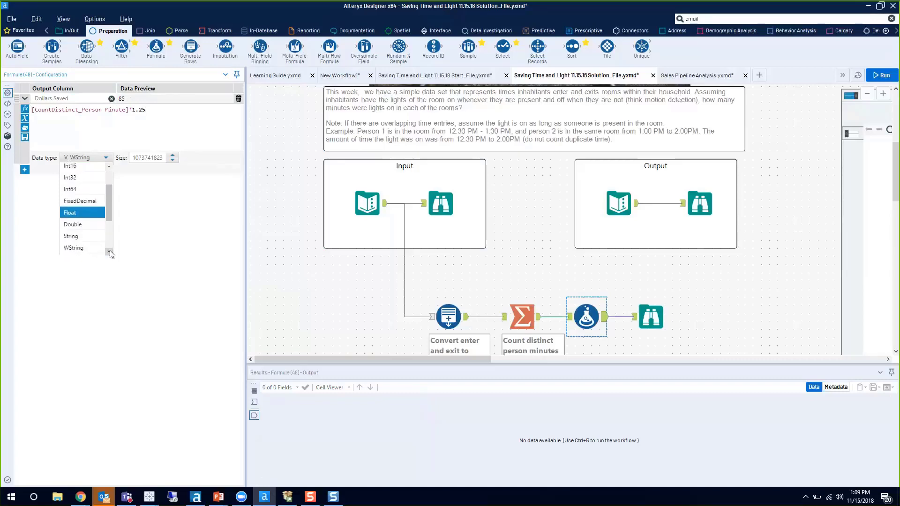
{"action": "left_click", "coordinate": [85, 205]}
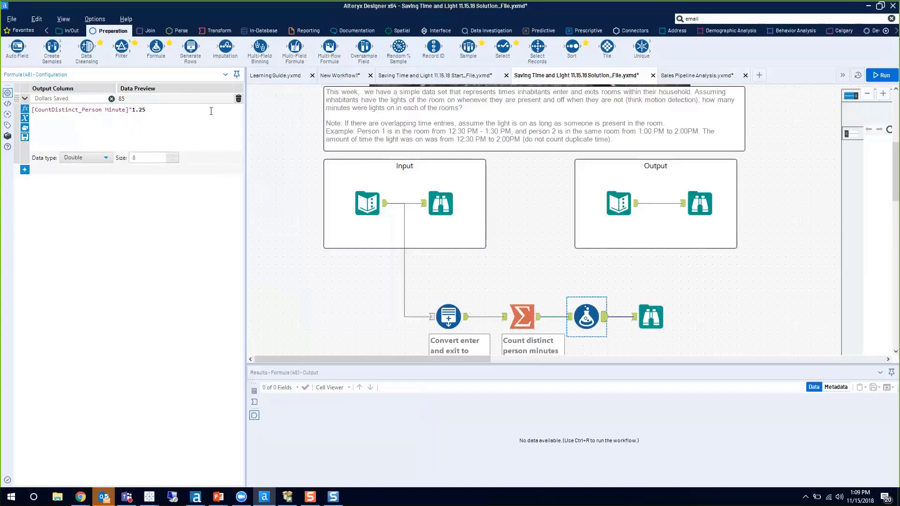
- Run the workflow and open the results of the Browse tool after the Formula tool
{"action": "left_click", "coordinate": [340, 323]}
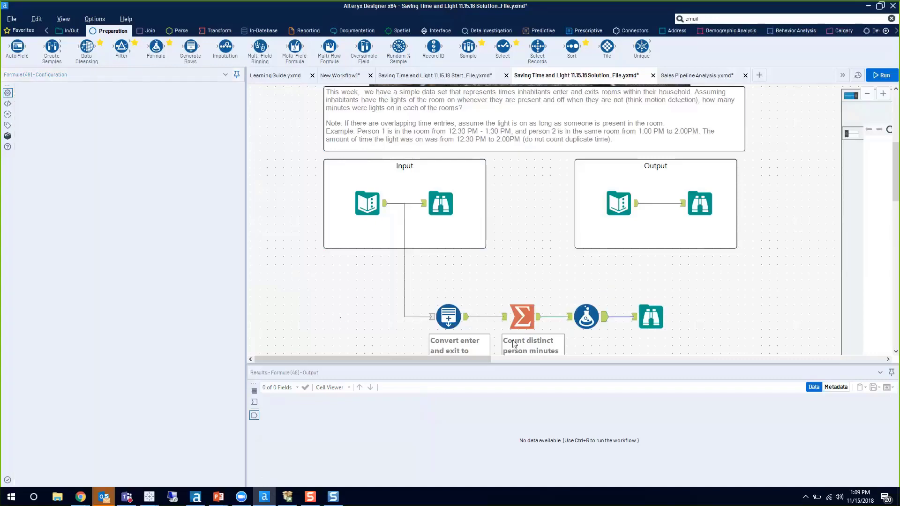
{"action": "key", "text": "ctrl+r"}
{"action": "left_click", "coordinate": [652, 323]}
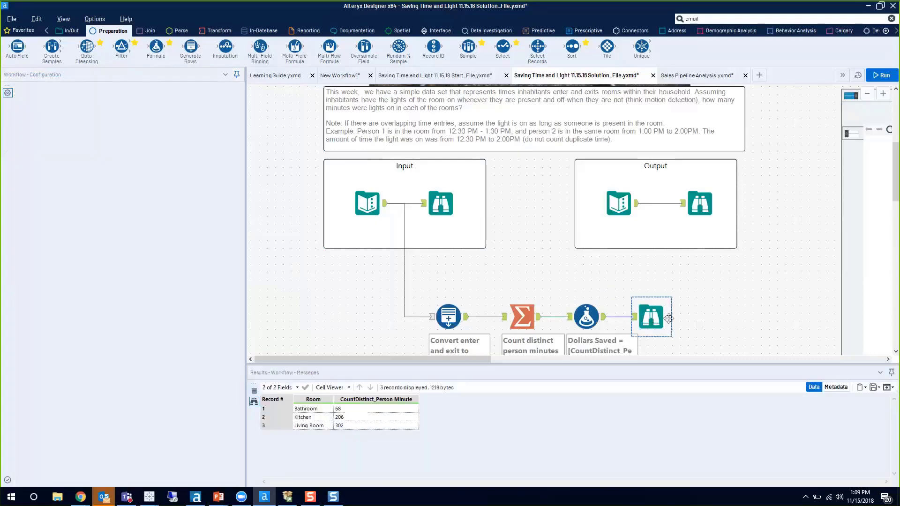
- Cache and run the workflow at the person-minute Summarize tool, and open the results of the Browse tool after the Formula tool
{"action": "left_click_drag", "start_coordinate": [652, 323], "coordinate": [682, 317]}
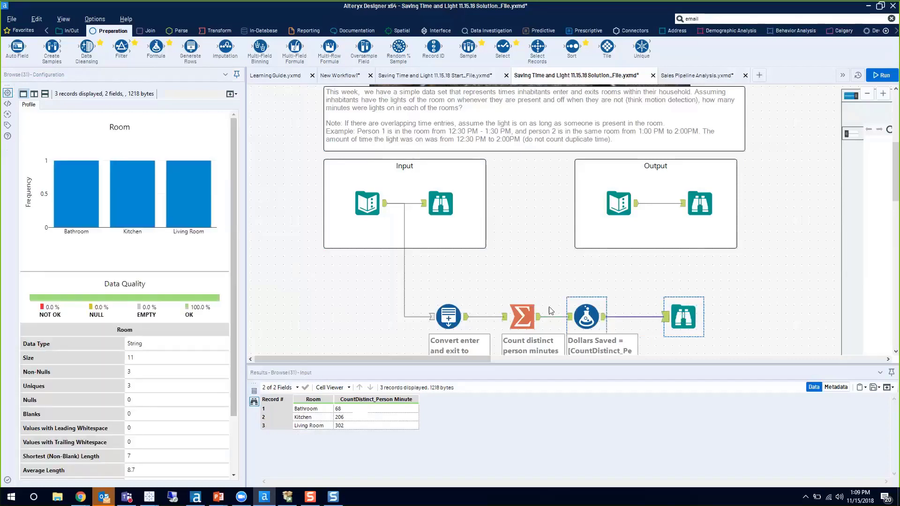
{"action": "left_click", "coordinate": [539, 320]}
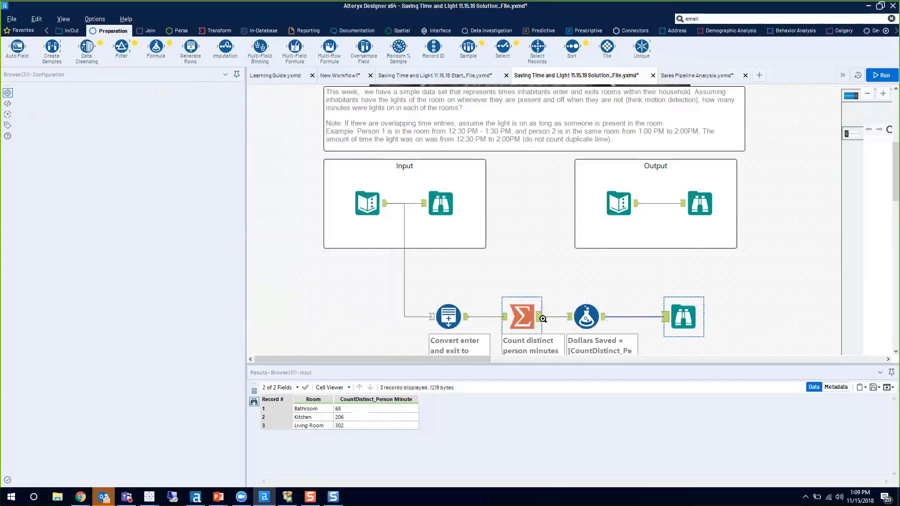
{"action": "right_click", "coordinate": [541, 320]}
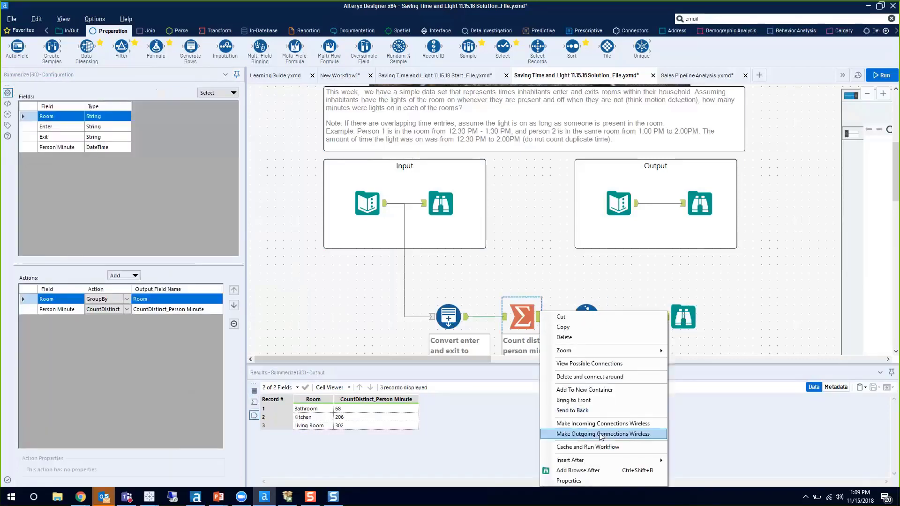
{"action": "left_click", "coordinate": [592, 446]}
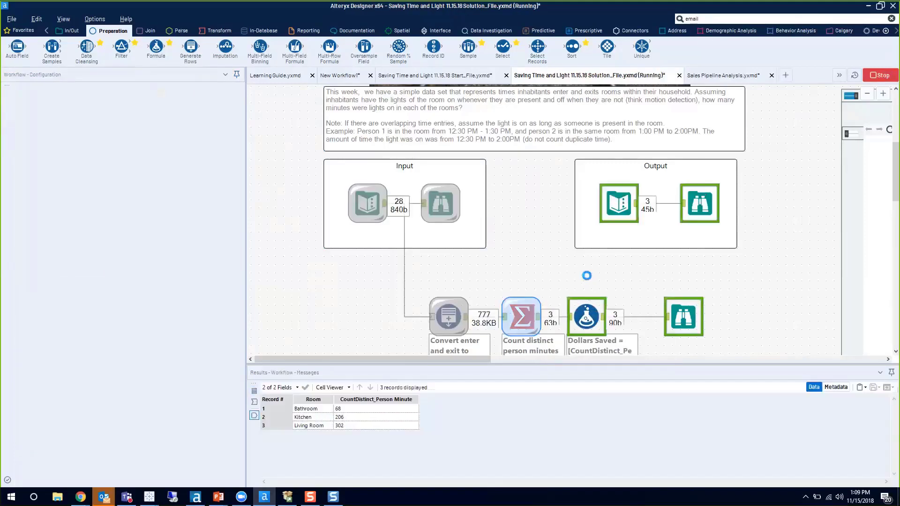
{"action": "left_click", "coordinate": [534, 282]}
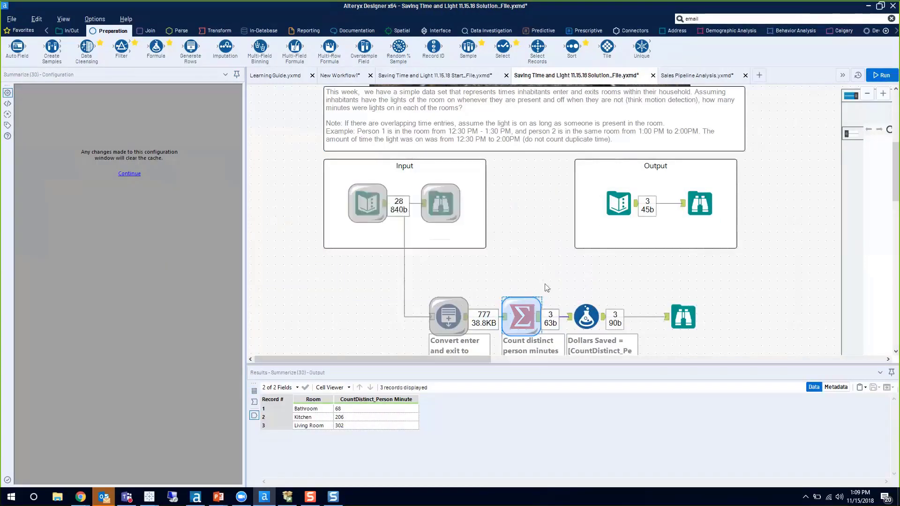
{"action": "left_click", "coordinate": [673, 321]}
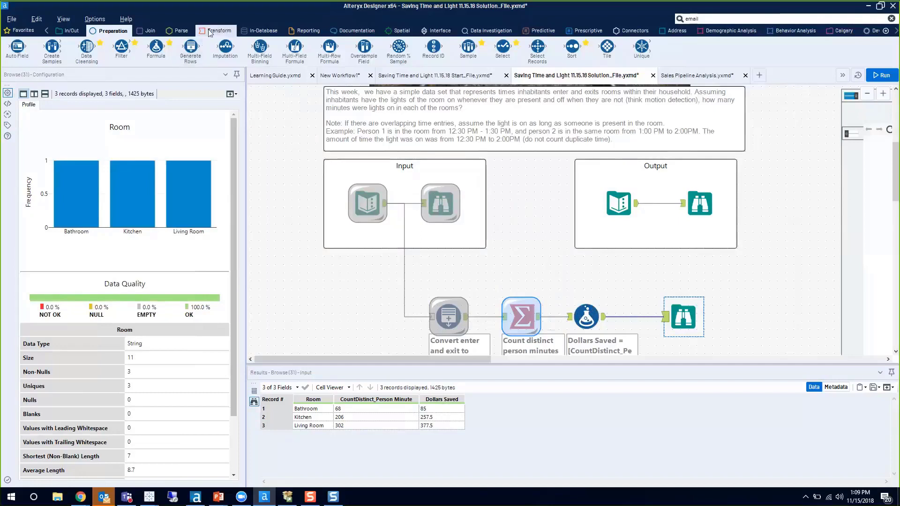
- Insert a Summarize tool between the Formula and Browse tools and have it sum the Dollars Saved field
{"action": "left_click", "coordinate": [225, 31]}
{"action": "left_click_drag", "start_coordinate": [156, 47], "coordinate": [630, 316]}
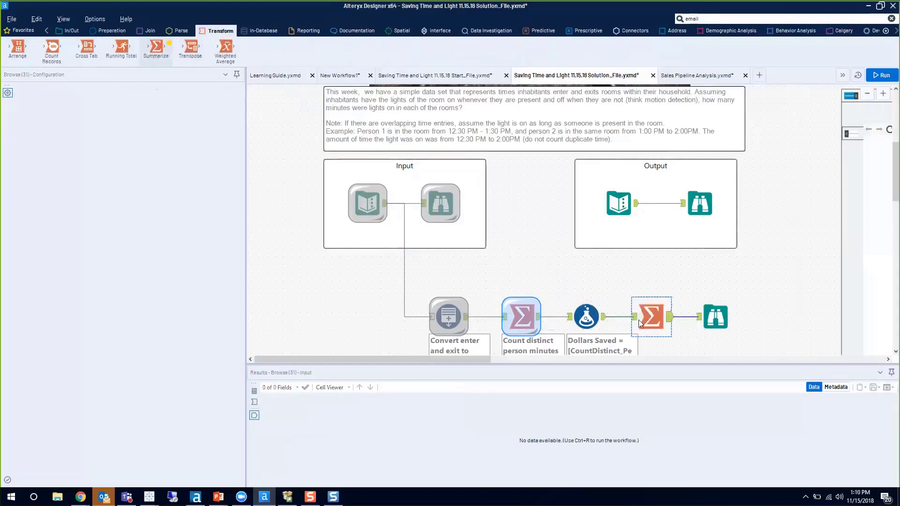
{"action": "left_click", "coordinate": [58, 139]}
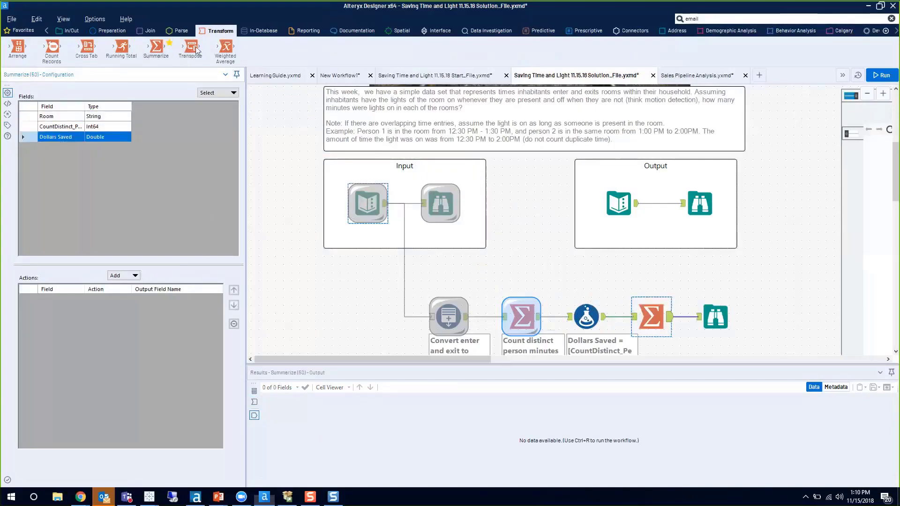
{"action": "left_click", "coordinate": [130, 277]}
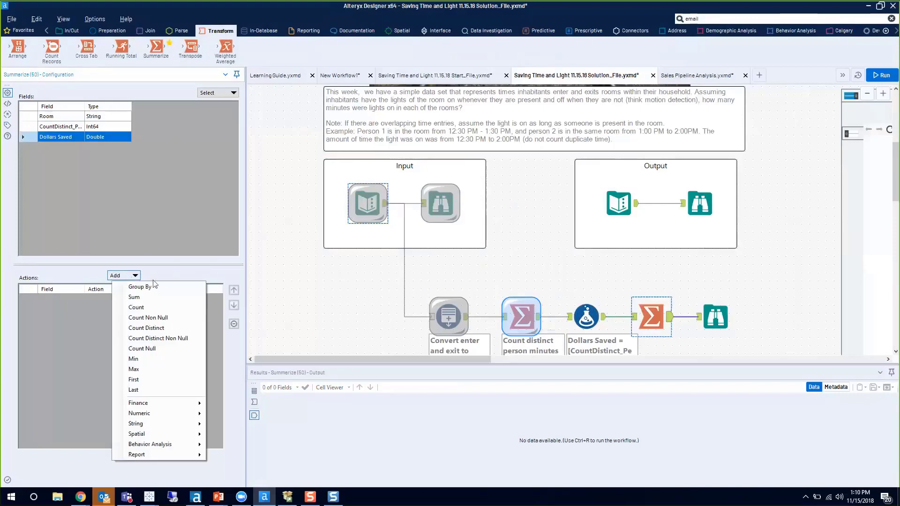
{"action": "left_click", "coordinate": [150, 299]}
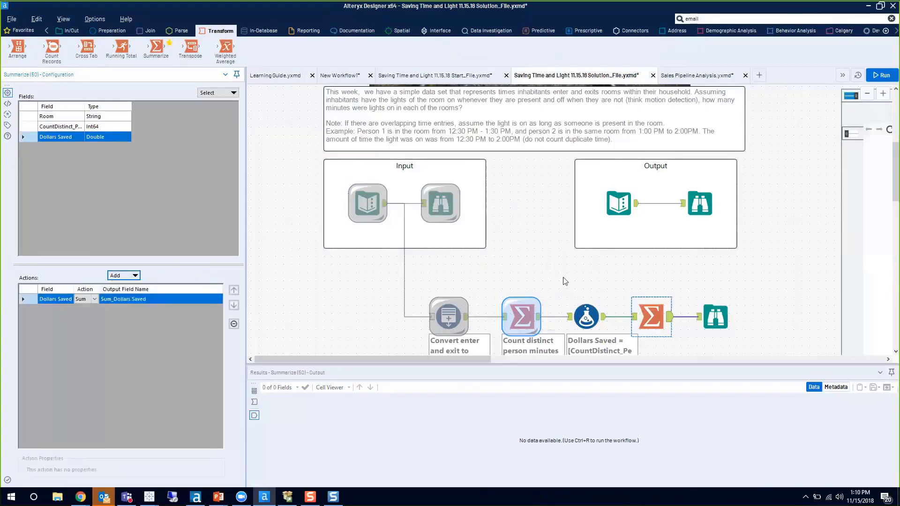
- Run the workflow and view the summed Dollars Saved result in the Browse tool
{"action": "key", "text": "ctrl+r"}
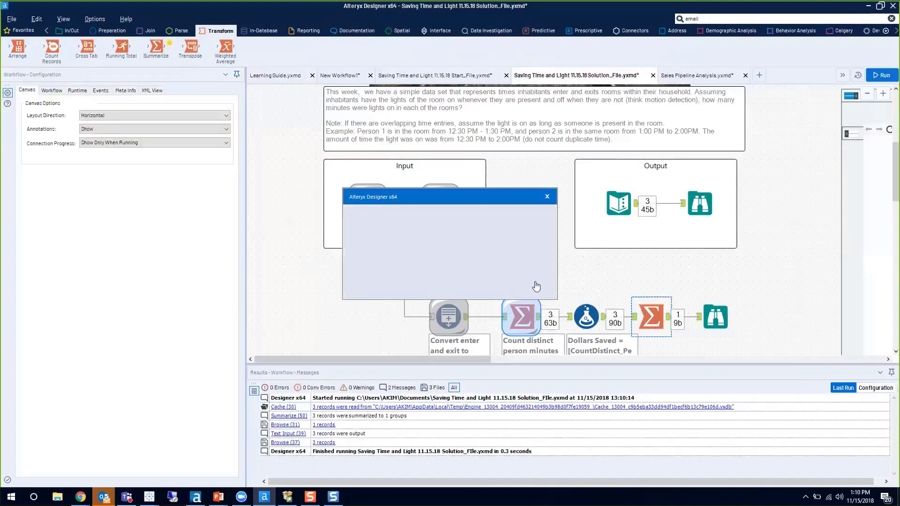
{"action": "left_click", "coordinate": [593, 300]}
{"action": "scroll", "coordinate": [622, 298], "scroll_direction": "down", "scroll_amount": 1}
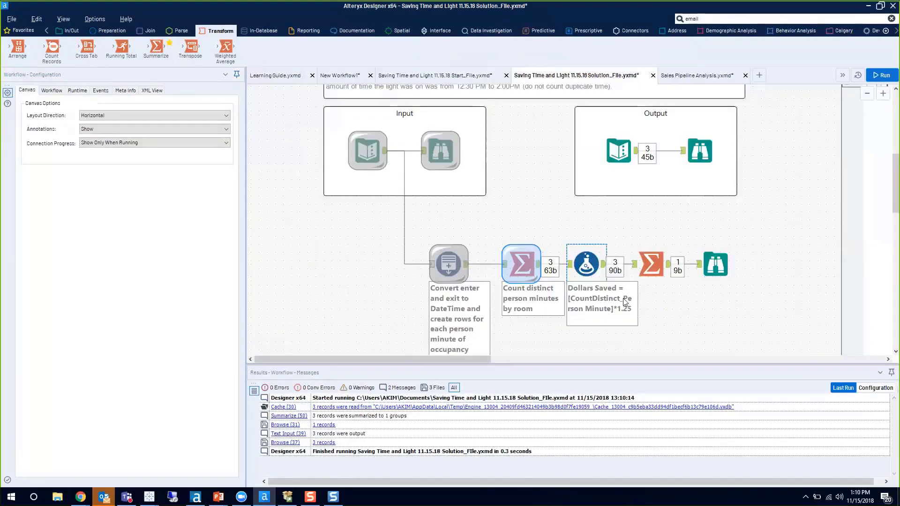
{"action": "left_click", "coordinate": [715, 264]}
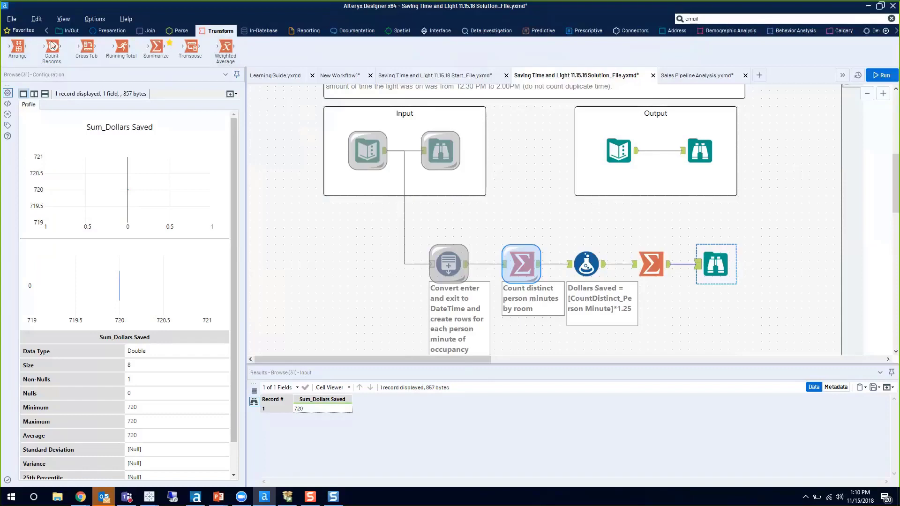
- Insert a Union tool before the Browse tool and feed it a second branch from the Formula tool through a Select tool
{"action": "left_click", "coordinate": [149, 31]}
{"action": "left_click_drag", "start_coordinate": [225, 47], "coordinate": [677, 257]}
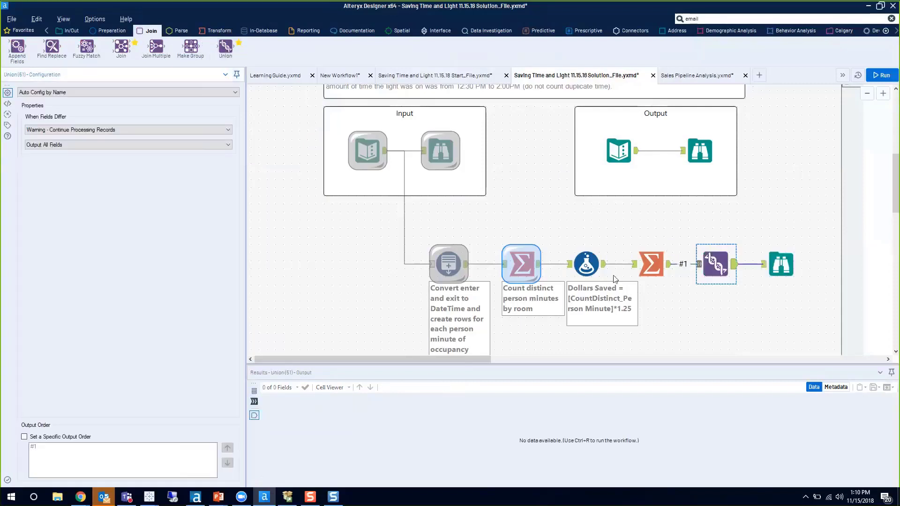
{"action": "left_click", "coordinate": [587, 265]}
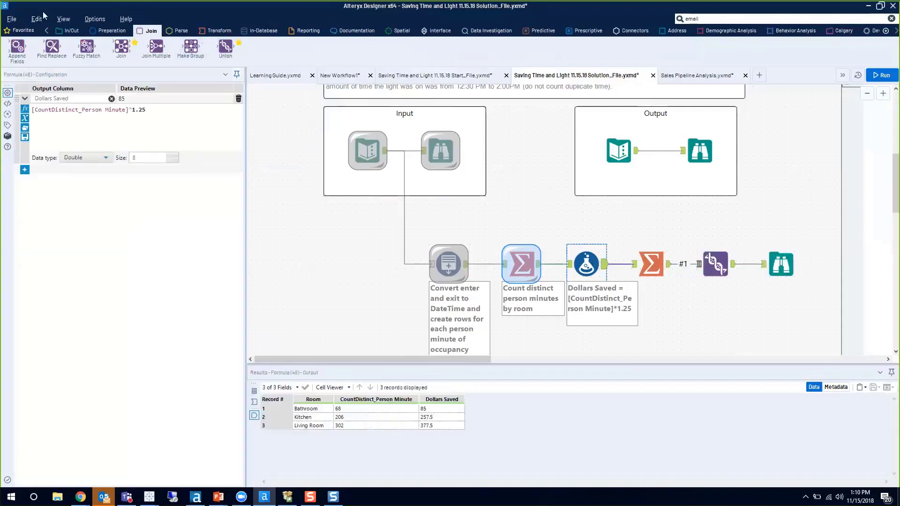
{"action": "left_click", "coordinate": [95, 32]}
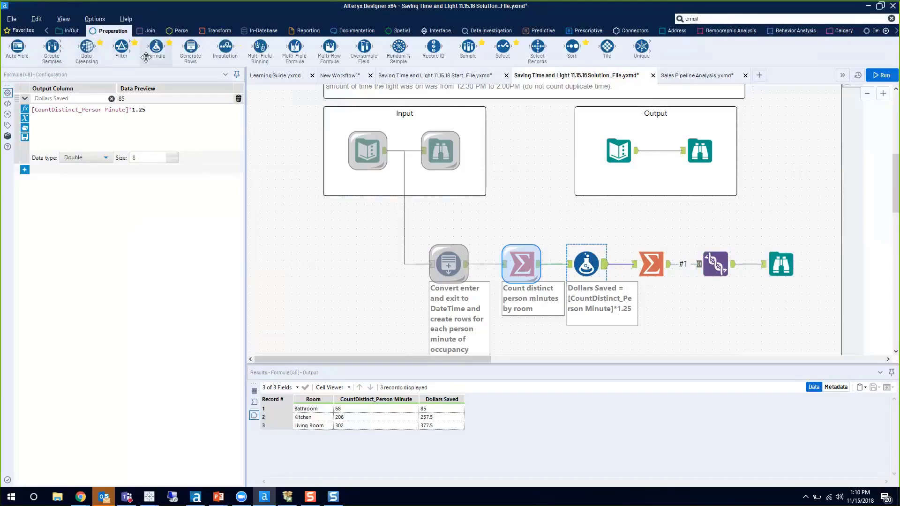
{"action": "left_click_drag", "start_coordinate": [502, 47], "coordinate": [697, 264]}
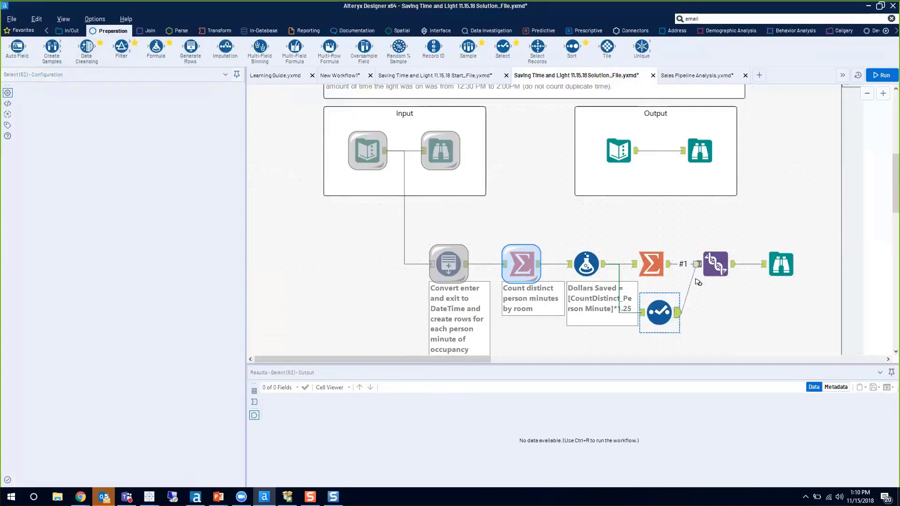
- Check whether Cache and Run Workflow is available for the Select tool on the second branch and for the Formula tool
{"action": "right_click", "coordinate": [667, 312]}
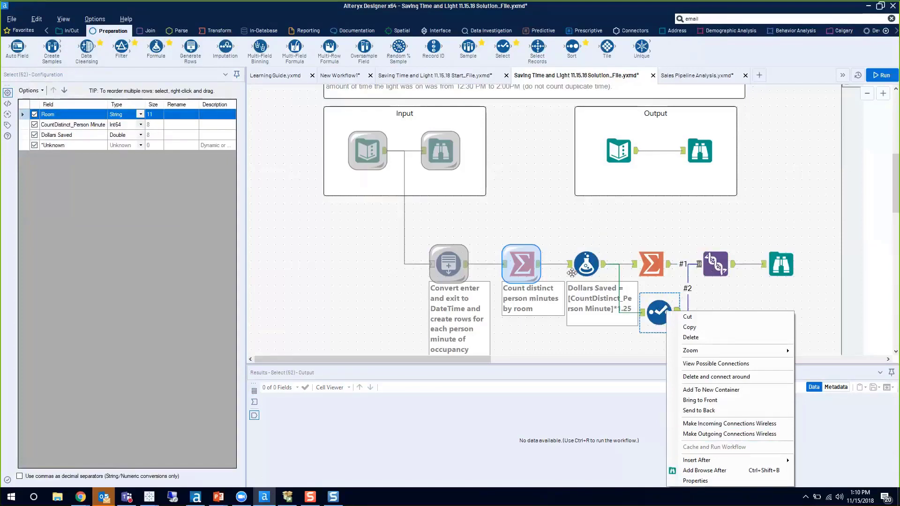
{"action": "left_click", "coordinate": [588, 270]}
{"action": "right_click", "coordinate": [589, 271]}
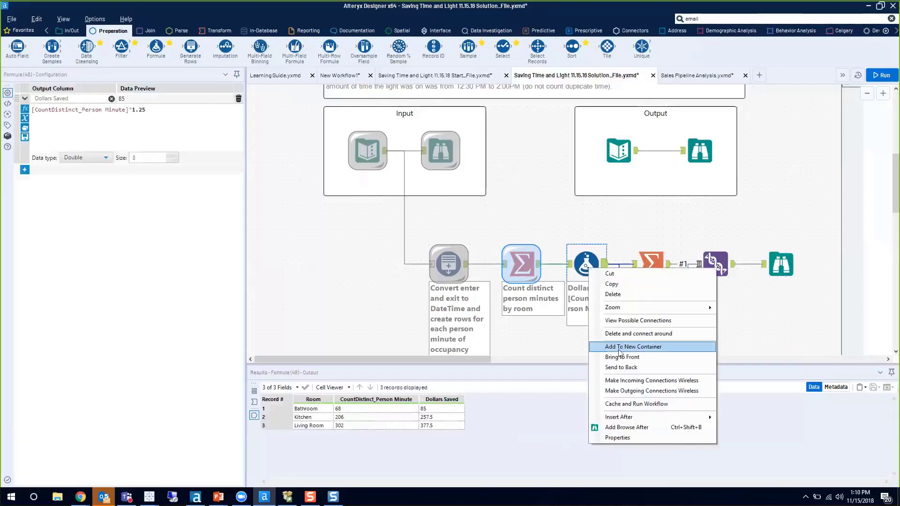
{"action": "left_click", "coordinate": [624, 404]}
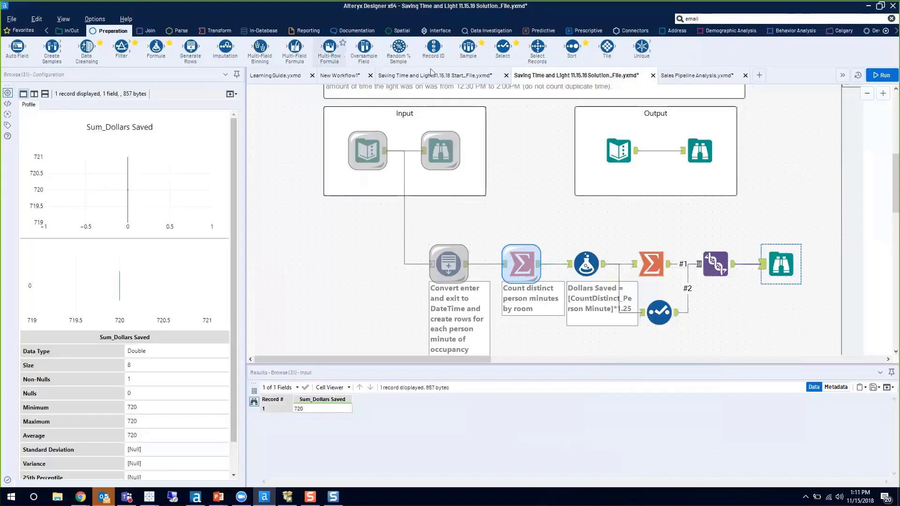
- Insert a Select tool between the Union and Browse tools and check its Cache and Run Workflow option
{"action": "left_click_drag", "start_coordinate": [503, 47], "coordinate": [781, 272]}
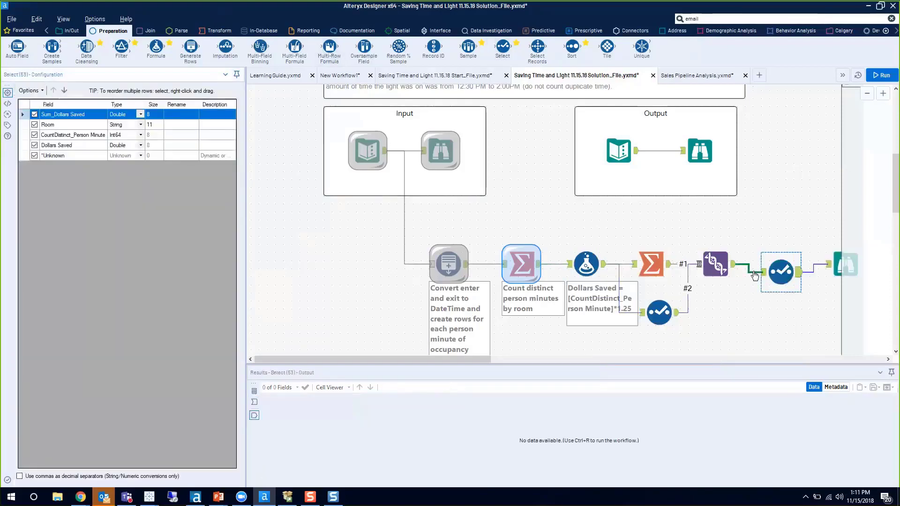
{"action": "right_click", "coordinate": [790, 275]}
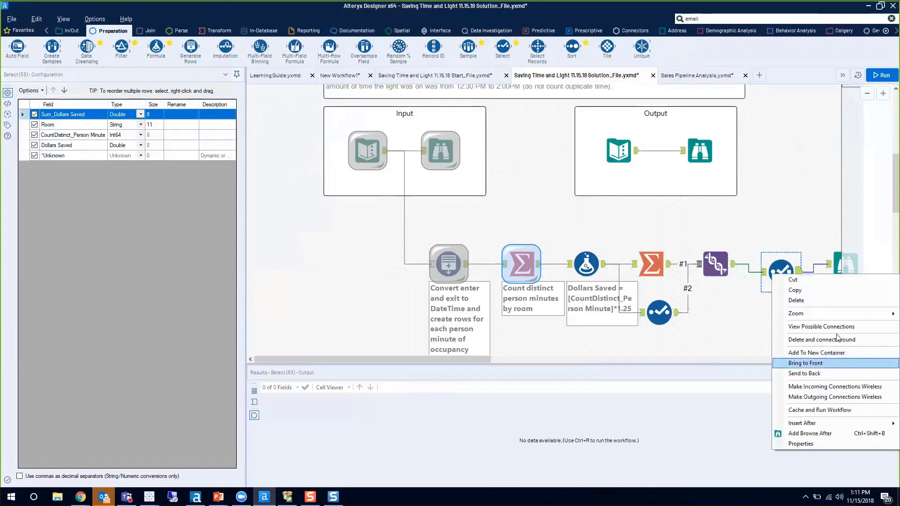
{"action": "left_click", "coordinate": [825, 411]}
{"action": "left_click", "coordinate": [722, 318]}
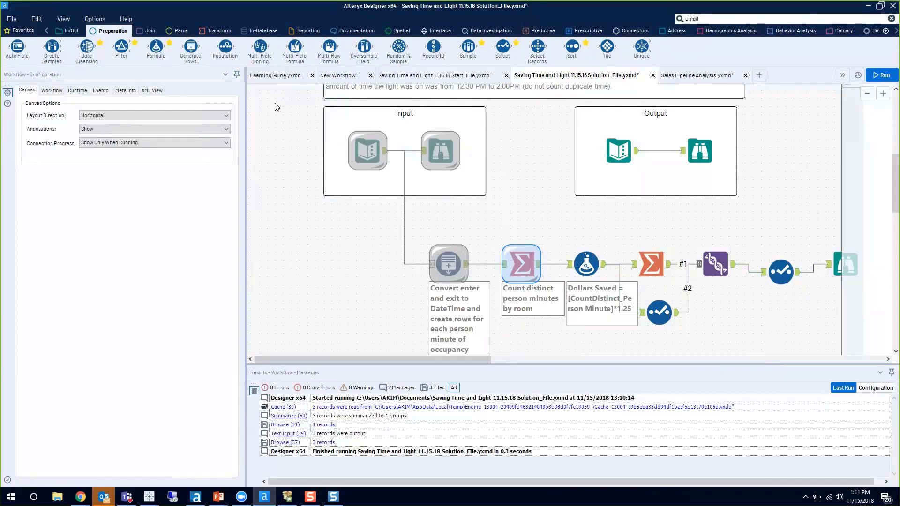
- Look through the list of recently opened workflows
{"action": "left_click", "coordinate": [11, 19]}
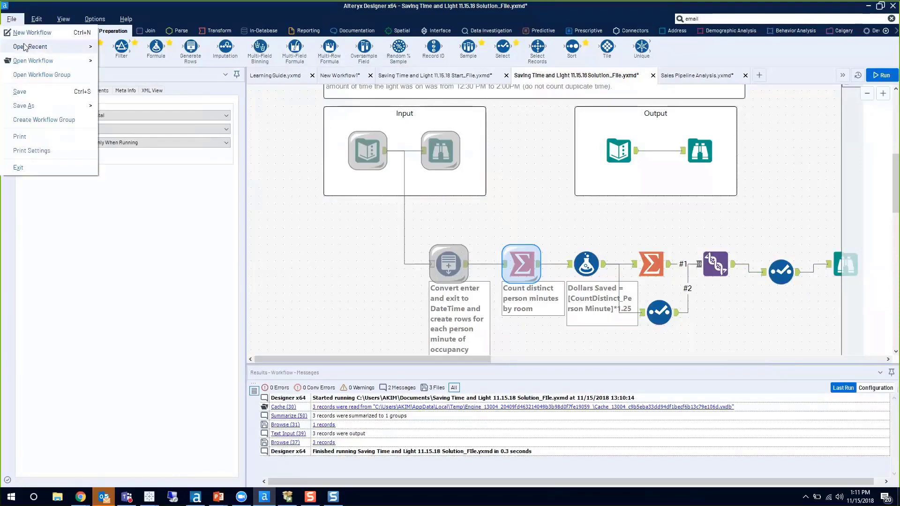
{"action": "mouse_move", "coordinate": [25, 48]}
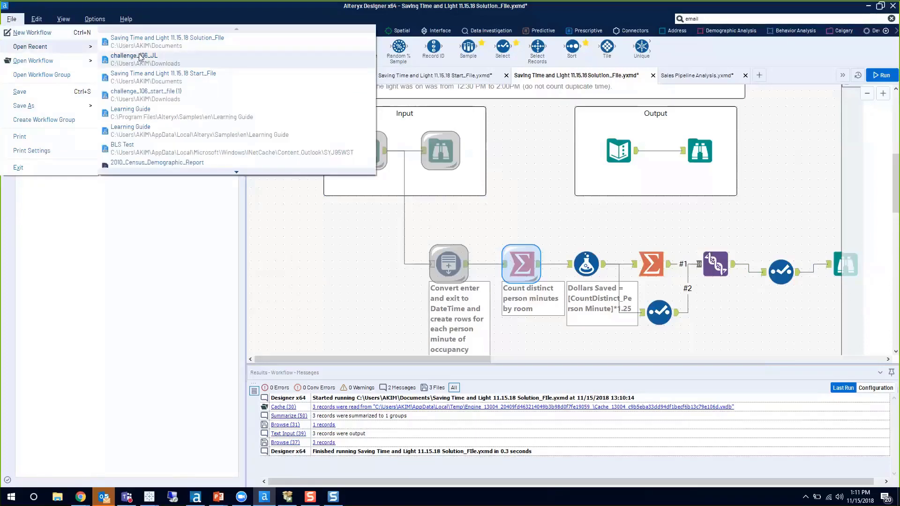
{"action": "scroll", "coordinate": [150, 122], "scroll_direction": "down", "scroll_amount": 5}
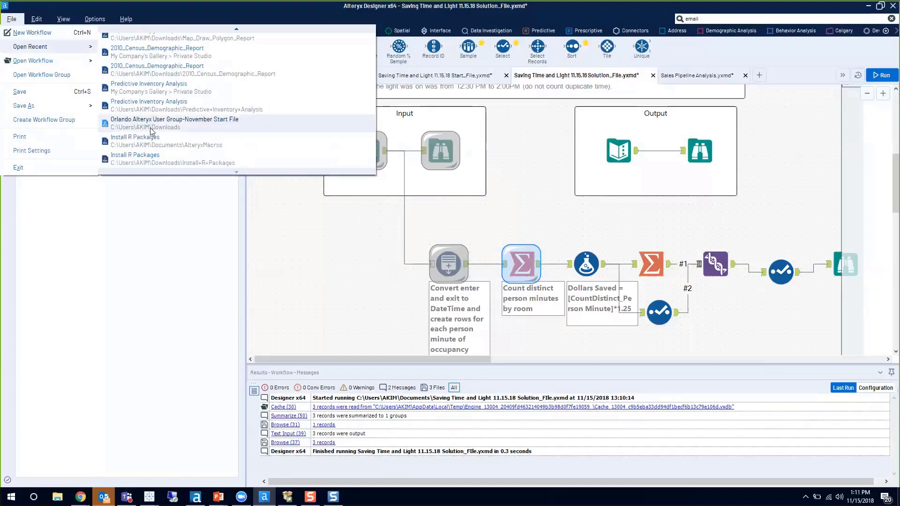
- Switch to the Chrome window with the 11.15.18 Orlando Alteryx User Group post and look through it up to the page header
{"action": "left_click", "coordinate": [88, 500]}
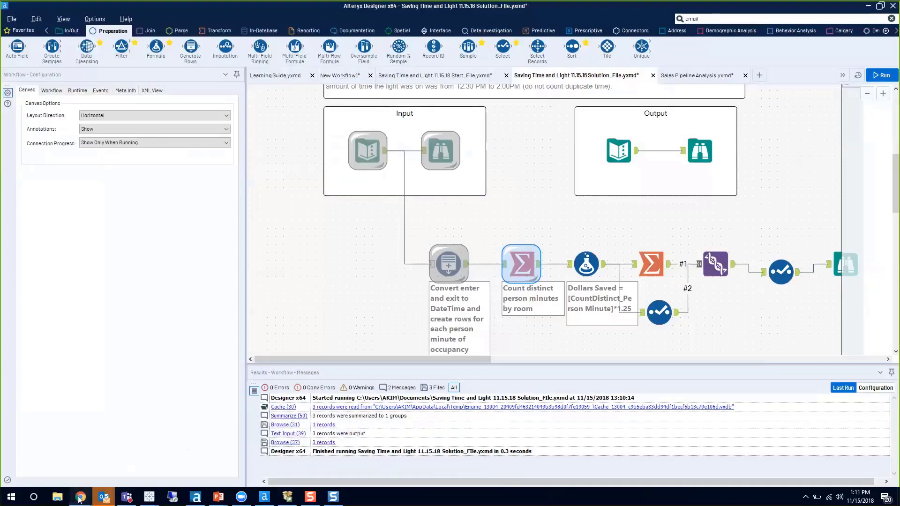
{"action": "left_click", "coordinate": [80, 500]}
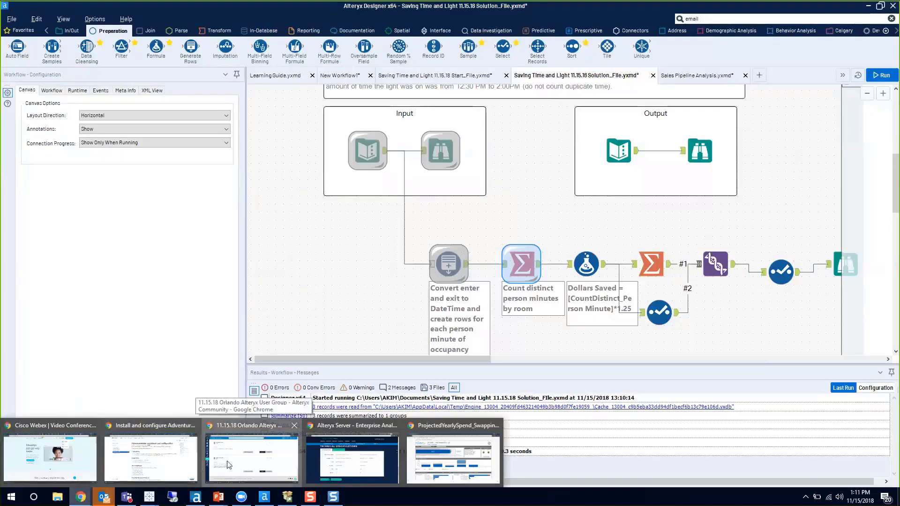
{"action": "left_click", "coordinate": [237, 444]}
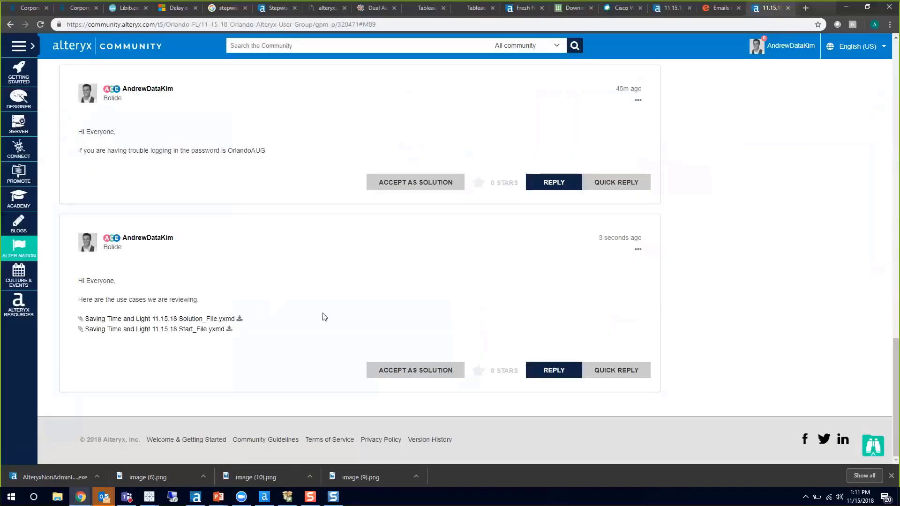
{"action": "scroll", "coordinate": [321, 317], "scroll_direction": "up", "scroll_amount": 2}
{"action": "scroll", "coordinate": [322, 316], "scroll_direction": "up", "scroll_amount": 15}
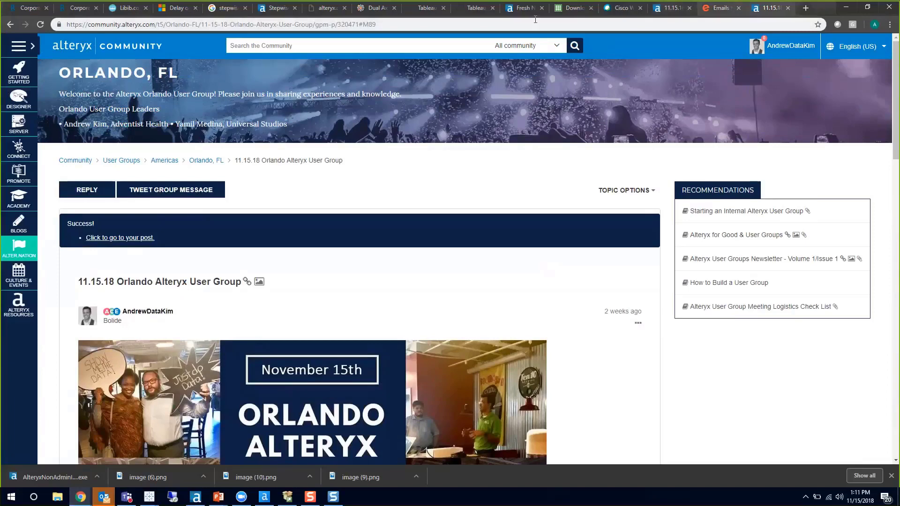
- Check the Fresh New Modern Look and Alteryx gallery pages, and switch to the Chrome window showing the Cisco Webex site
{"action": "left_click", "coordinate": [520, 9]}
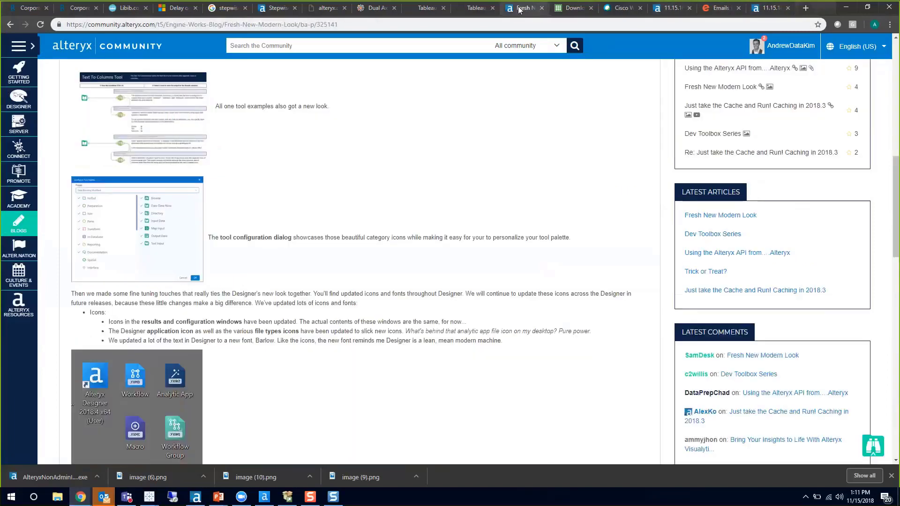
{"action": "left_click", "coordinate": [324, 9]}
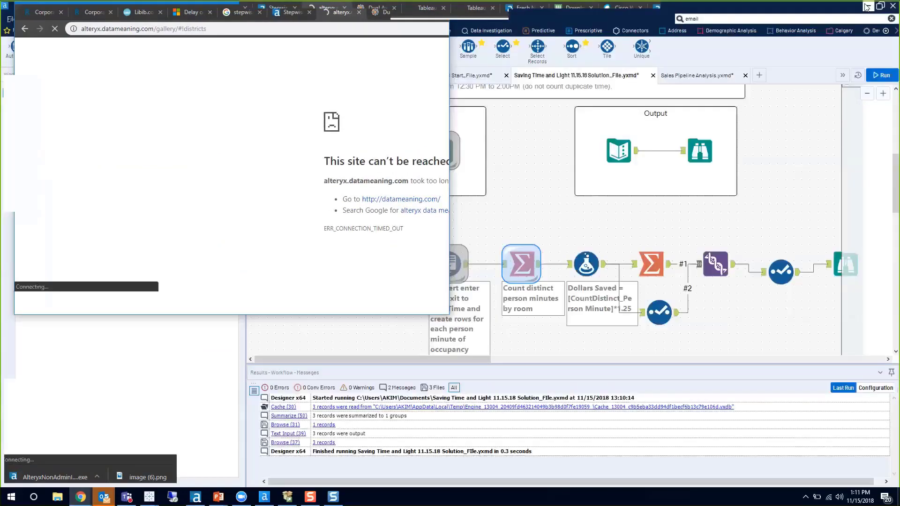
{"action": "left_click", "coordinate": [867, 7]}
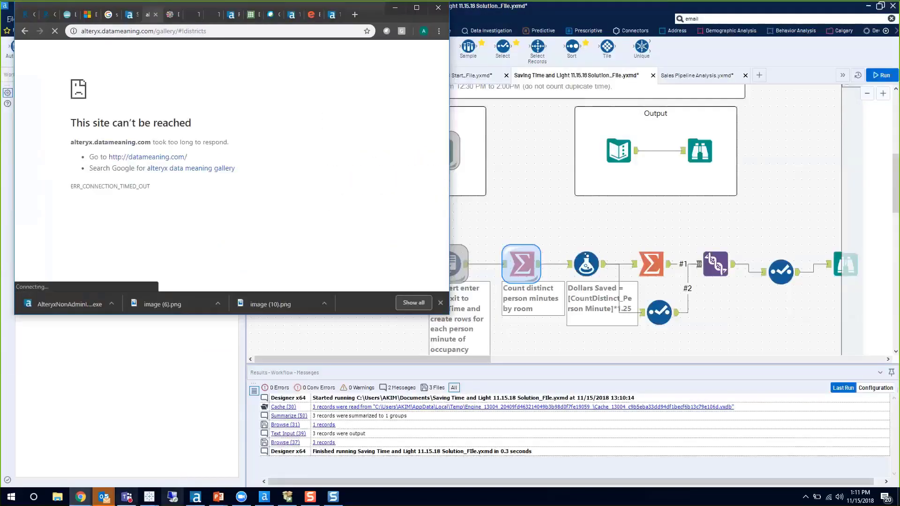
{"action": "mouse_move", "coordinate": [80, 497]}
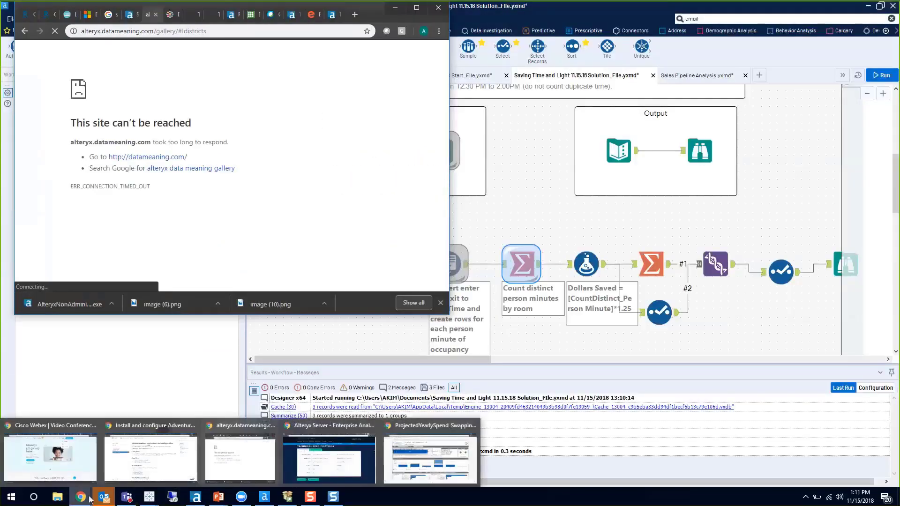
{"action": "left_click", "coordinate": [69, 462]}
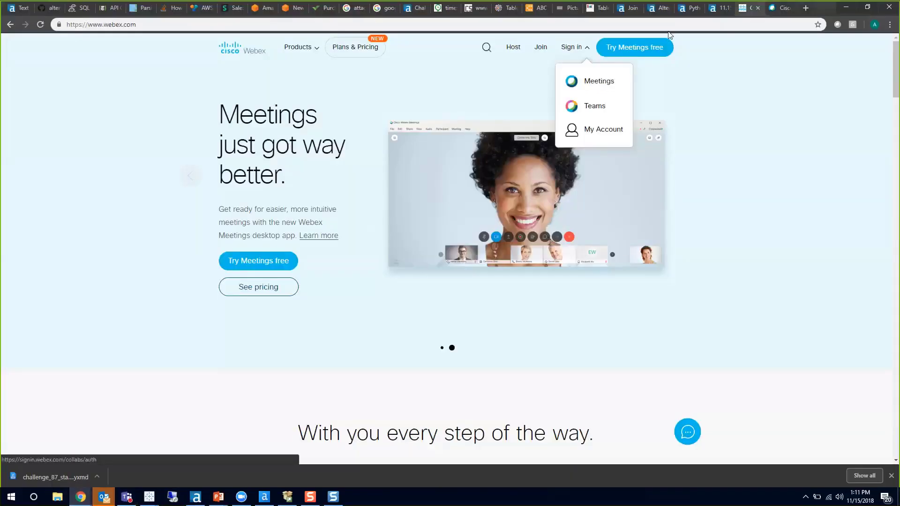
- Check the Alteryx Help & Documentation page, and return to the page header of the 11.15.18 Orlando Alteryx User Group post
{"action": "left_click", "coordinate": [658, 9]}
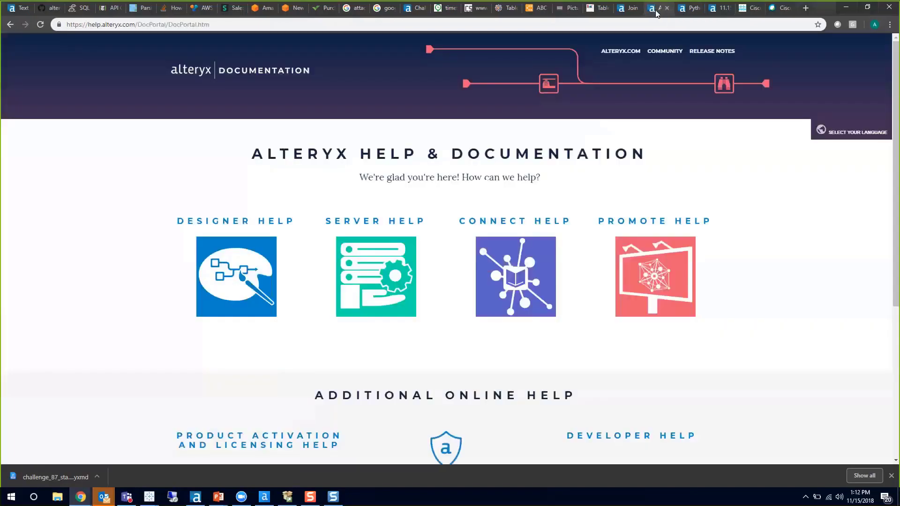
{"action": "left_click", "coordinate": [723, 9]}
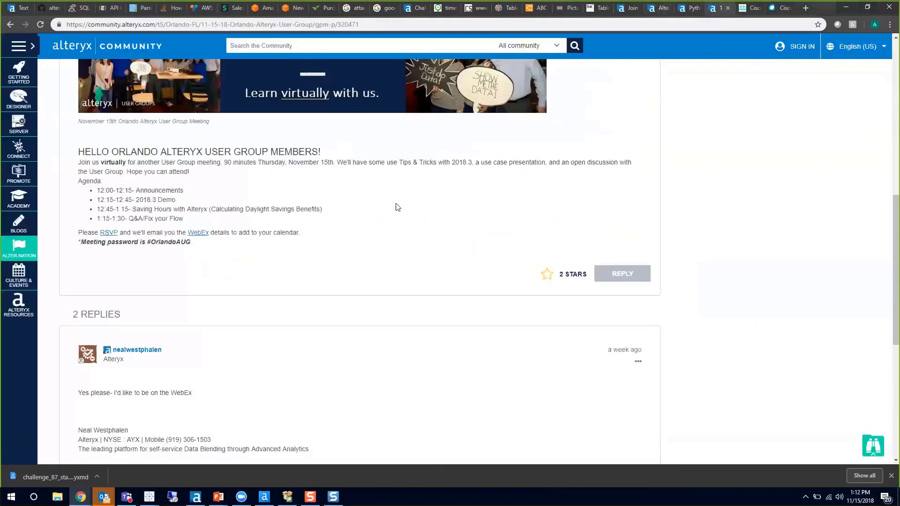
{"action": "scroll", "coordinate": [398, 207], "scroll_direction": "up", "scroll_amount": 2}
{"action": "scroll", "coordinate": [396, 205], "scroll_direction": "up", "scroll_amount": 8}
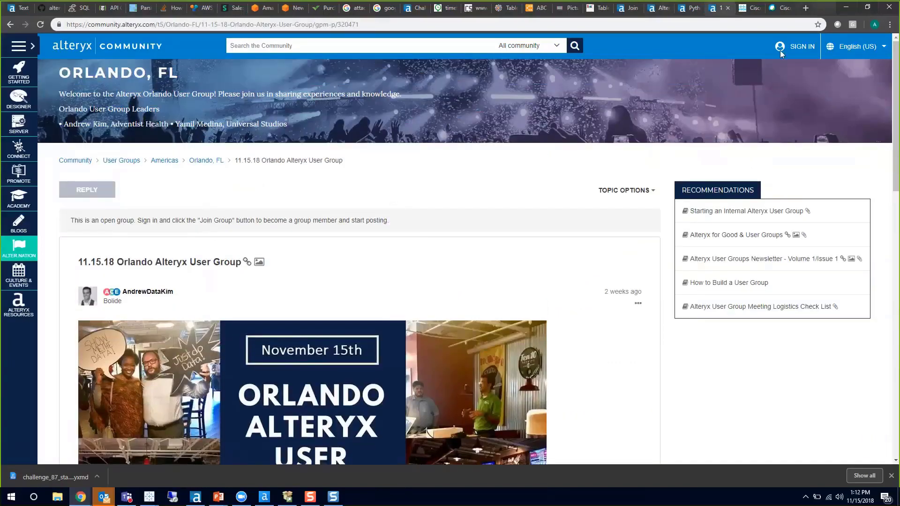
{"action": "left_click", "coordinate": [866, 7]}
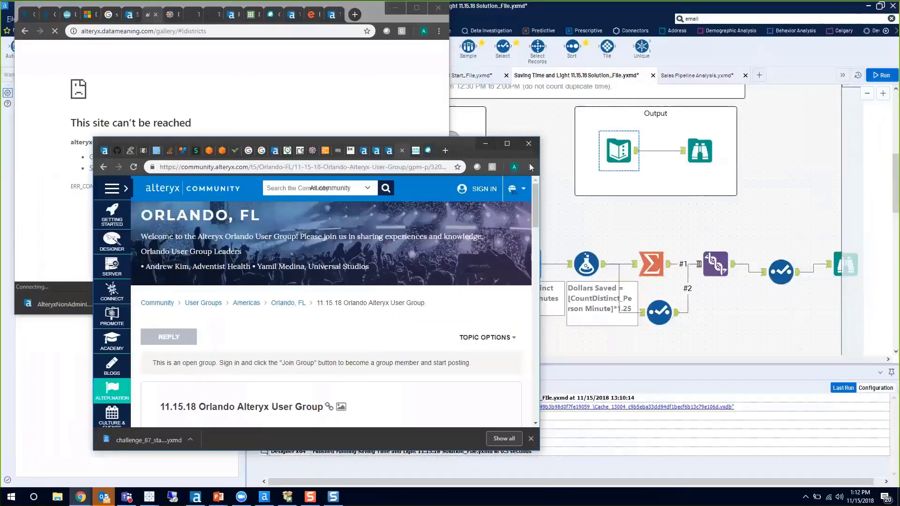
{"action": "left_click", "coordinate": [506, 143]}
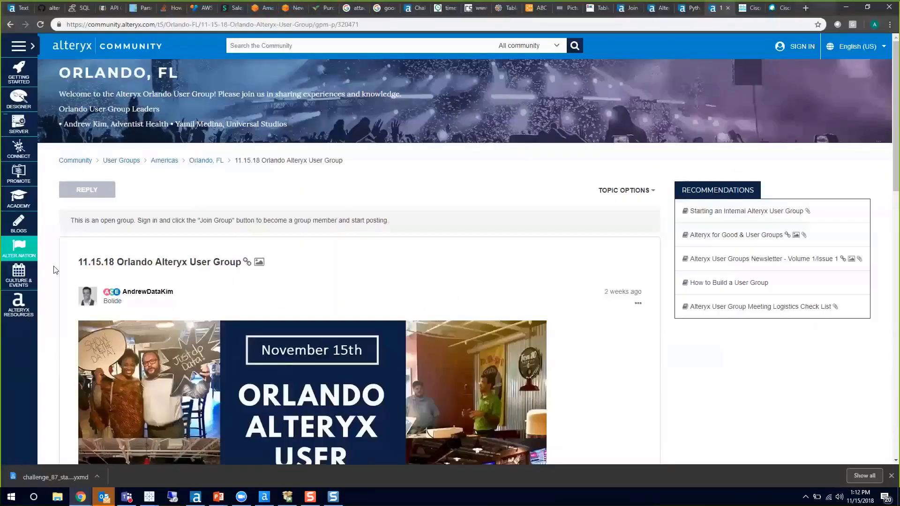
- Open the Academy's Weekly Challenge page in the Alteryx Community
{"action": "mouse_move", "coordinate": [22, 251]}
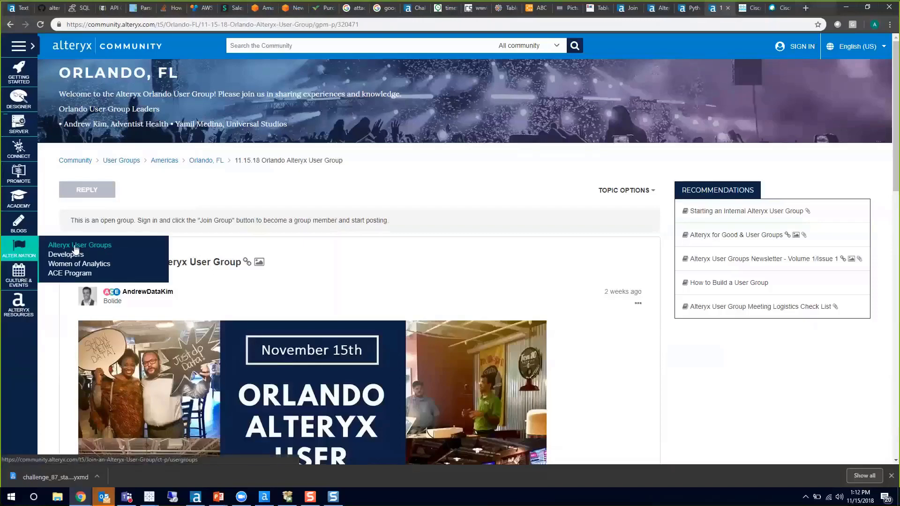
{"action": "mouse_move", "coordinate": [22, 268]}
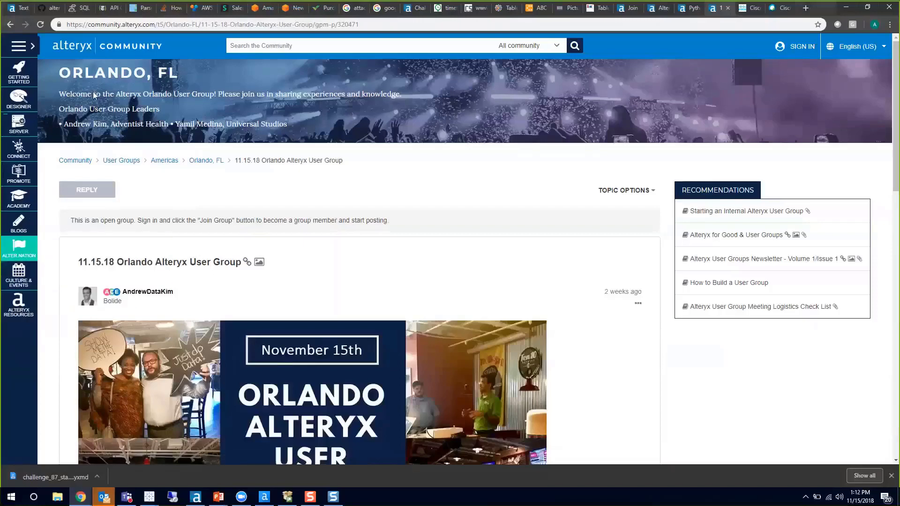
{"action": "mouse_move", "coordinate": [19, 199]}
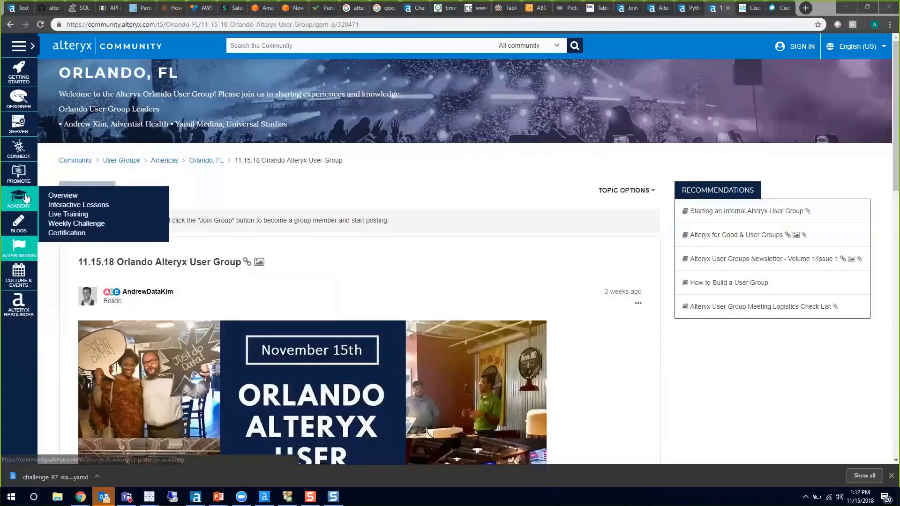
{"action": "left_click", "coordinate": [81, 225]}
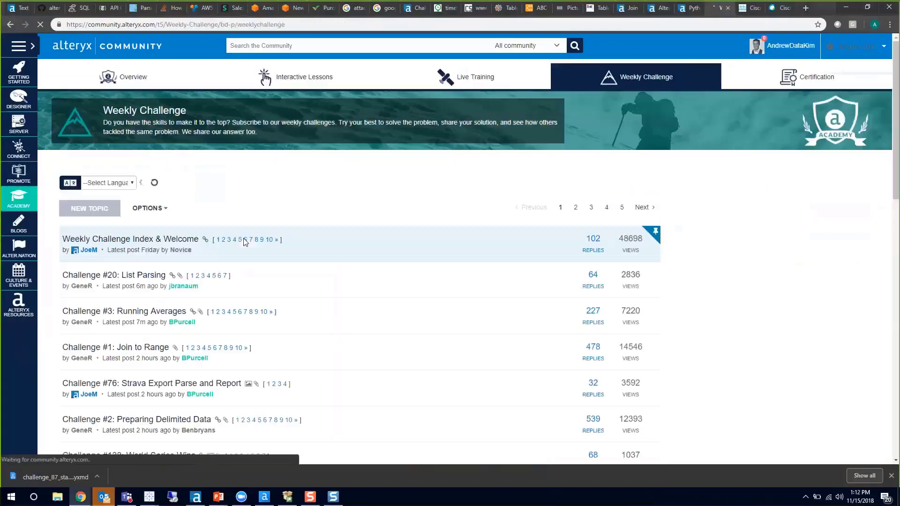
- Open the Weekly Challenge Index & Welcome thread and sort its replies from newest to oldest
{"action": "left_click", "coordinate": [190, 239]}
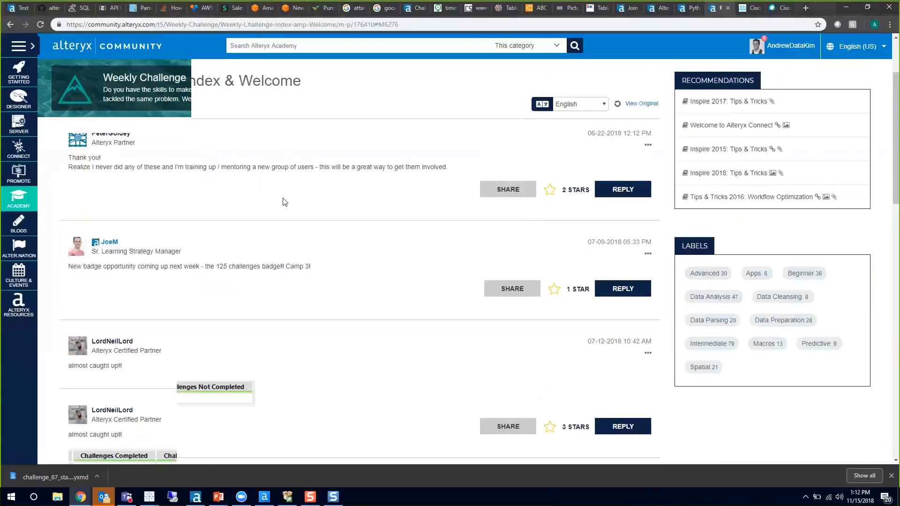
{"action": "scroll", "coordinate": [283, 202], "scroll_direction": "down", "scroll_amount": 15}
{"action": "scroll", "coordinate": [283, 202], "scroll_direction": "up", "scroll_amount": 15}
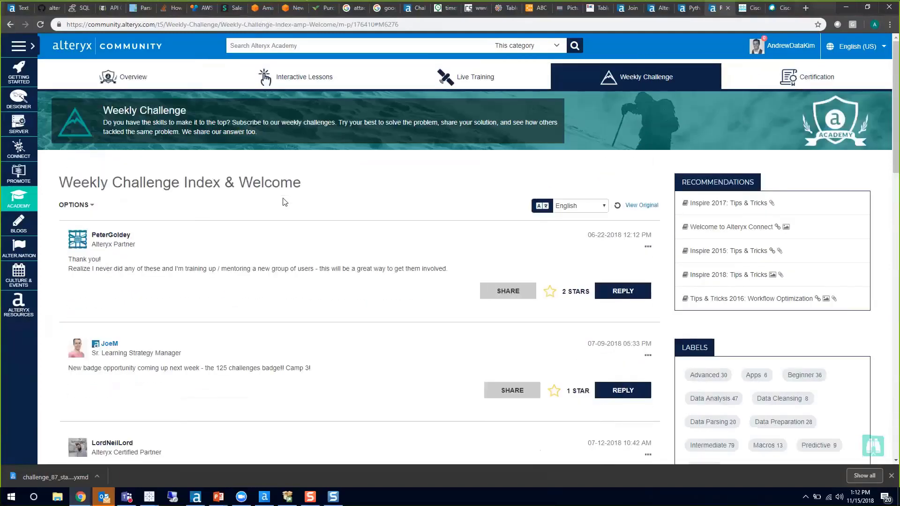
{"action": "left_click", "coordinate": [79, 206]}
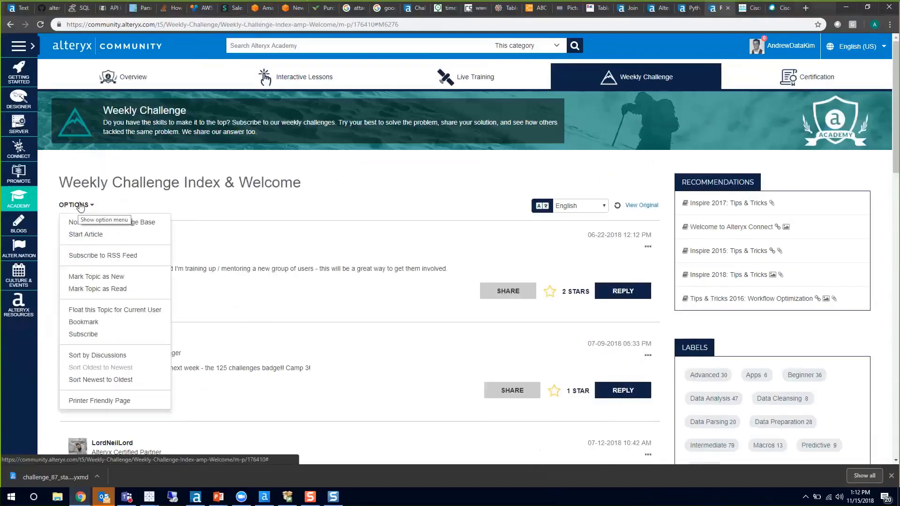
{"action": "left_click", "coordinate": [96, 381]}
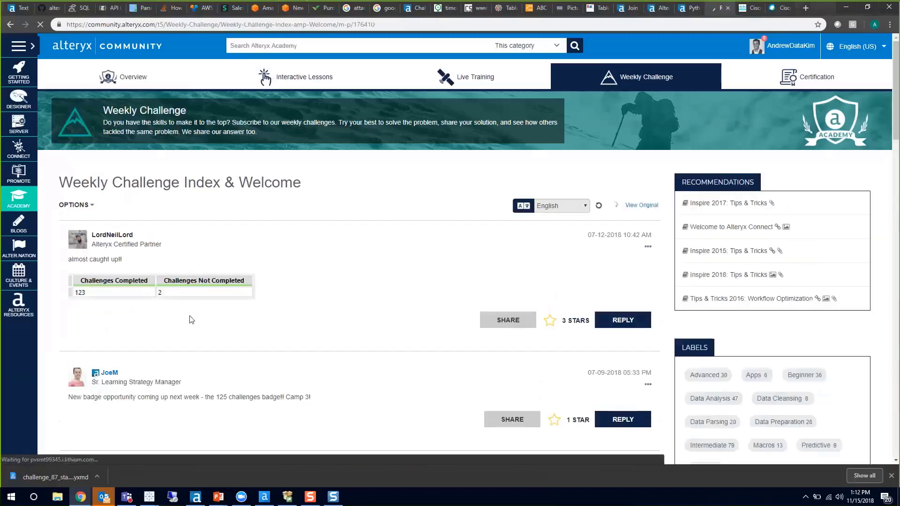
- Go to the start article of the Weekly Challenge Index & Welcome thread
{"action": "left_click", "coordinate": [75, 204]}
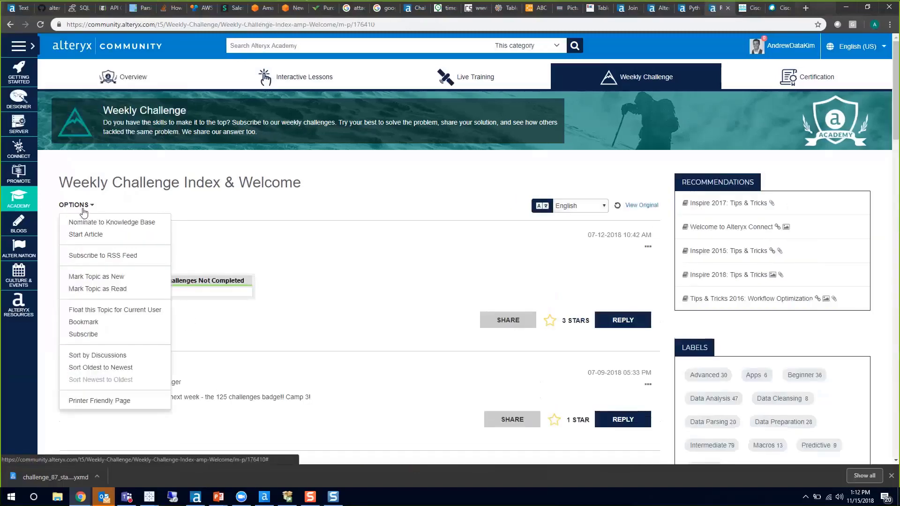
{"action": "scroll", "coordinate": [83, 212], "scroll_direction": "down", "scroll_amount": 2}
{"action": "scroll", "coordinate": [84, 216], "scroll_direction": "down", "scroll_amount": 1}
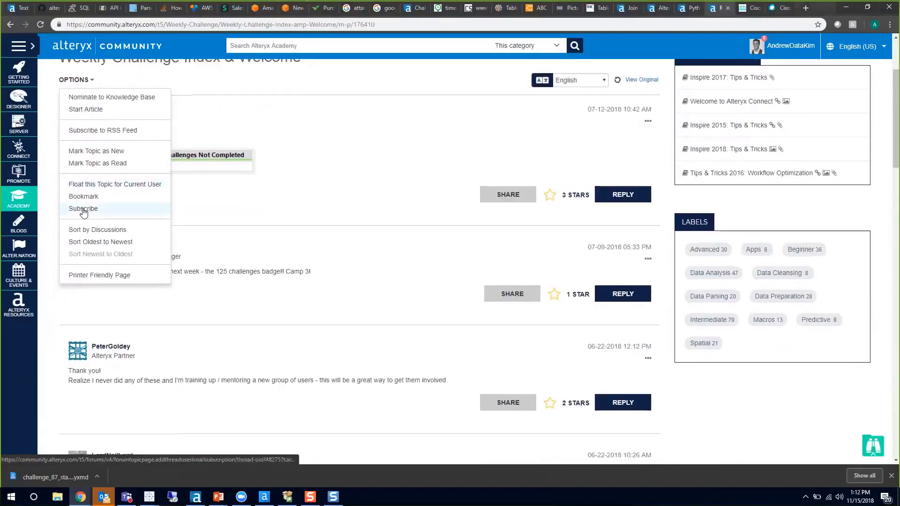
{"action": "left_click", "coordinate": [104, 237]}
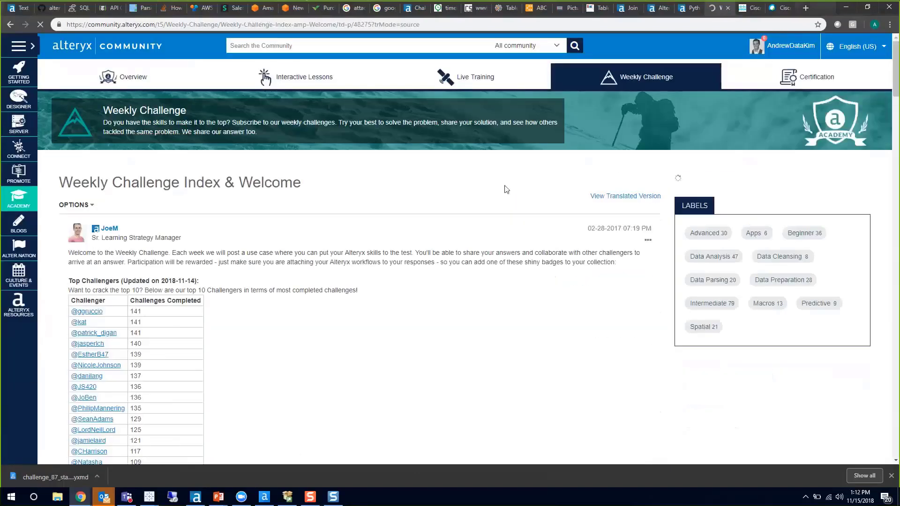
- Search the challenge index page for "dayli" to open Challenge #87: Losing Daylight, and highlight the task description in its post
{"action": "scroll", "coordinate": [268, 375], "scroll_direction": "down", "scroll_amount": 7}
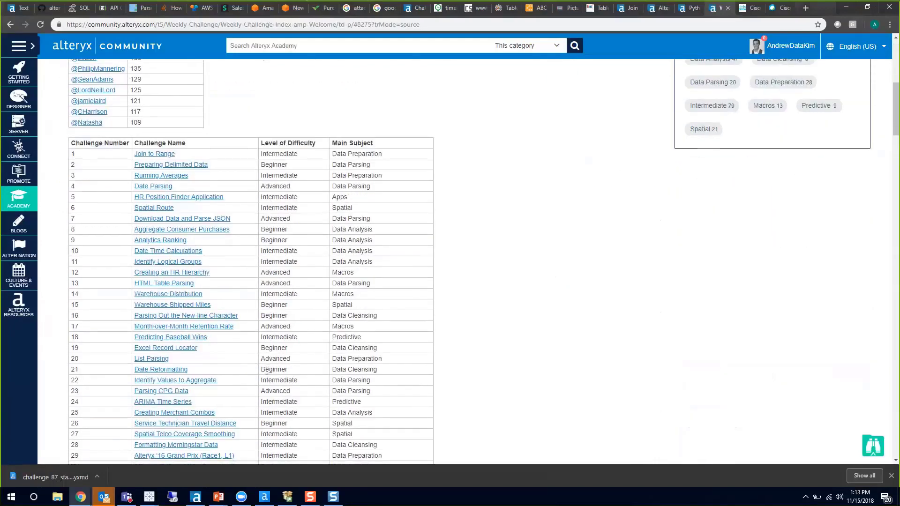
{"action": "key", "text": "ctrl+f"}
{"action": "type", "text": "day"}
{"action": "key", "text": "Return"}
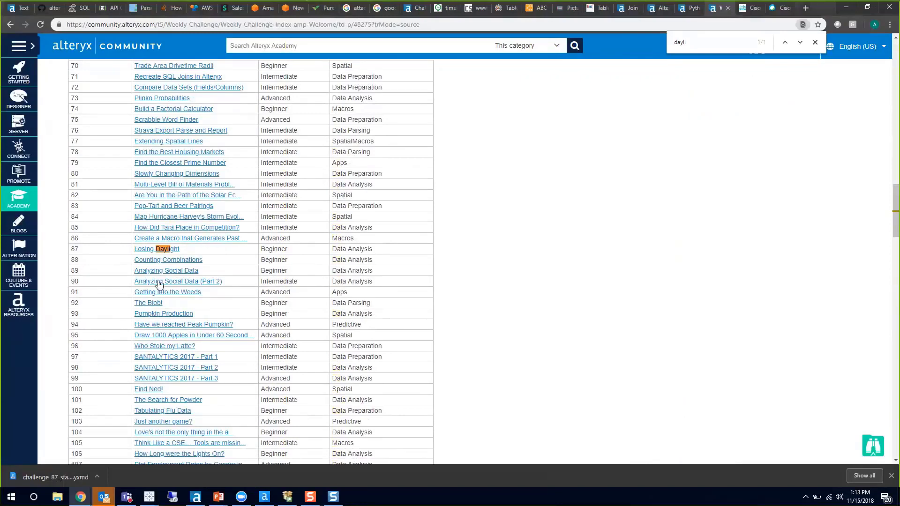
{"action": "left_click", "coordinate": [173, 250]}
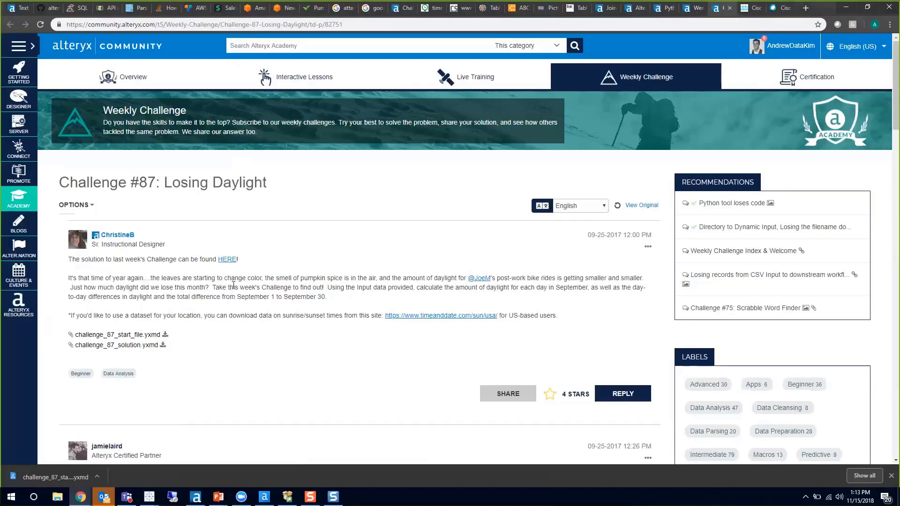
{"action": "left_click_drag", "start_coordinate": [264, 284], "coordinate": [566, 298]}
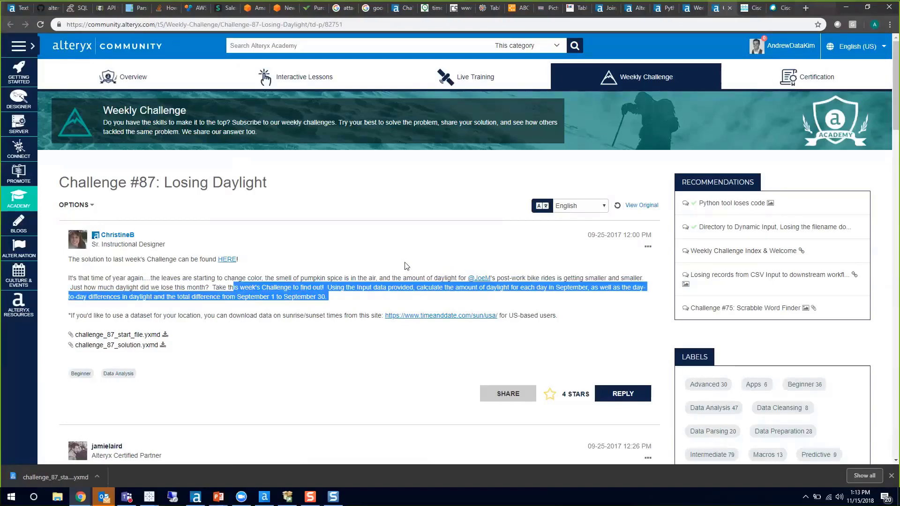
- Switch to Alteryx Designer and collapse the Resource 2- Workflow Hints container in the Saving Time and Light solution workflow
{"action": "left_click", "coordinate": [265, 498]}
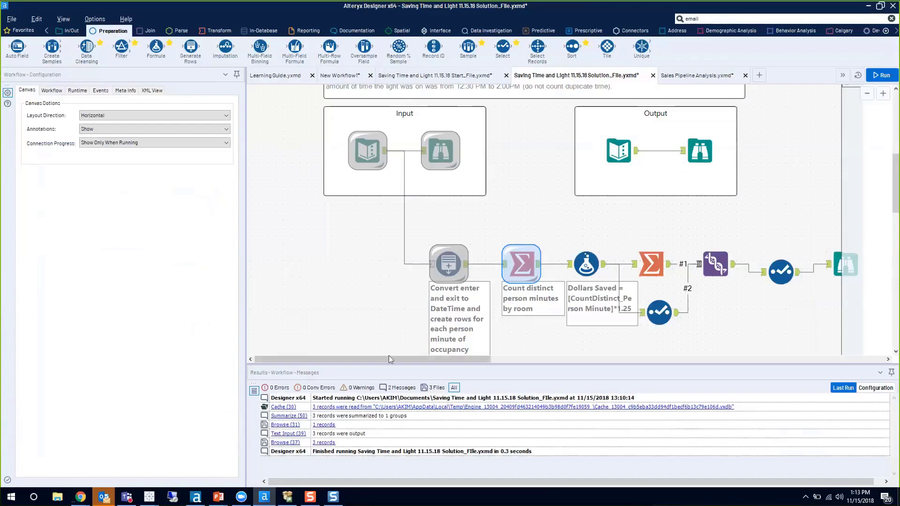
{"action": "left_click_drag", "start_coordinate": [389, 358], "coordinate": [646, 337]}
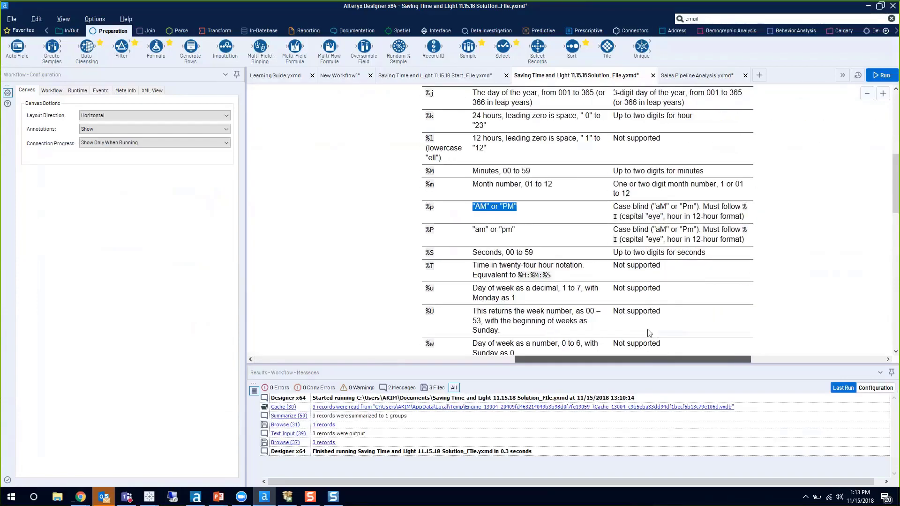
{"action": "scroll", "coordinate": [327, 208], "scroll_direction": "up", "scroll_amount": 3}
{"action": "scroll", "coordinate": [327, 208], "scroll_direction": "up", "scroll_amount": 5}
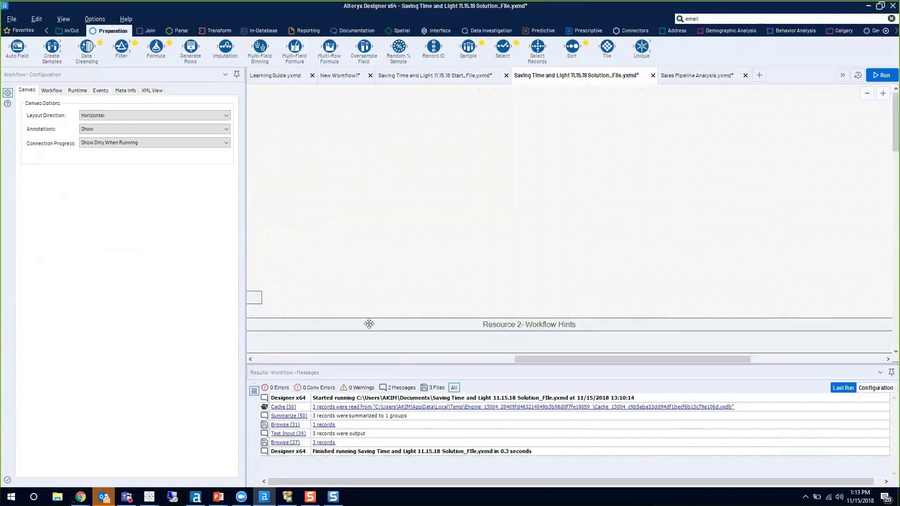
{"action": "left_click_drag", "start_coordinate": [528, 358], "coordinate": [430, 359]}
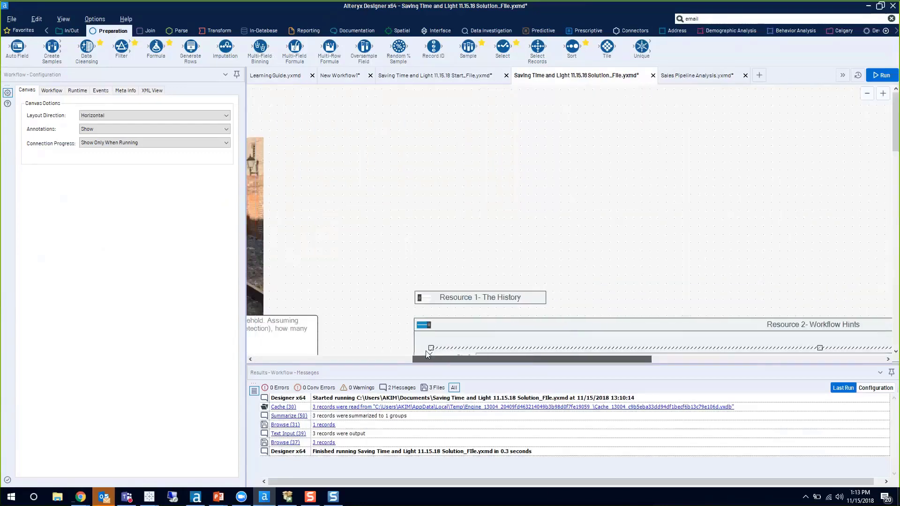
{"action": "left_click", "coordinate": [415, 327]}
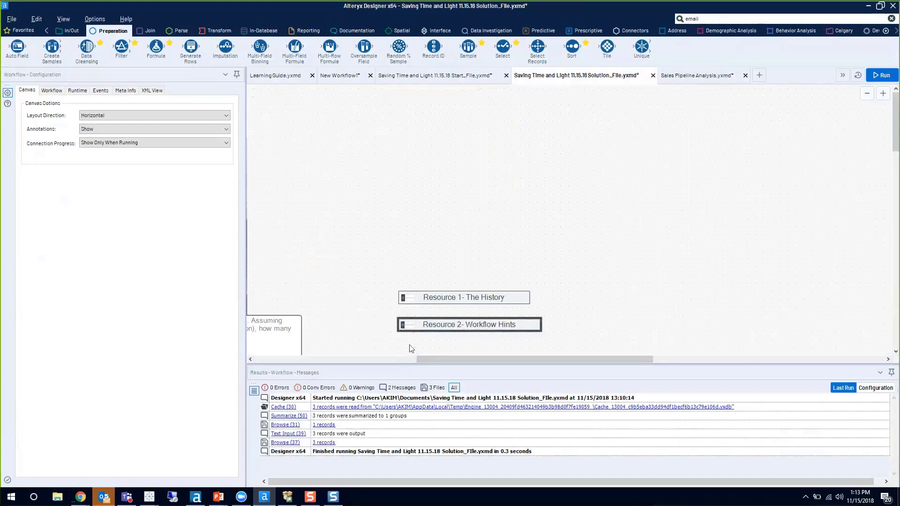
- Expand the Resource 3-Output Example container and look at its Tableau Public example of daylight hours by day
{"action": "scroll", "coordinate": [412, 348], "scroll_direction": "down", "scroll_amount": 2}
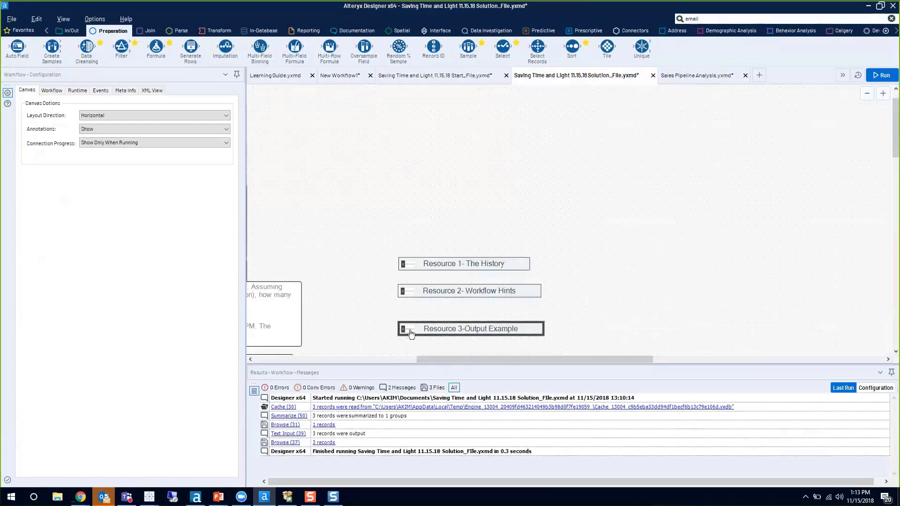
{"action": "left_click", "coordinate": [407, 329]}
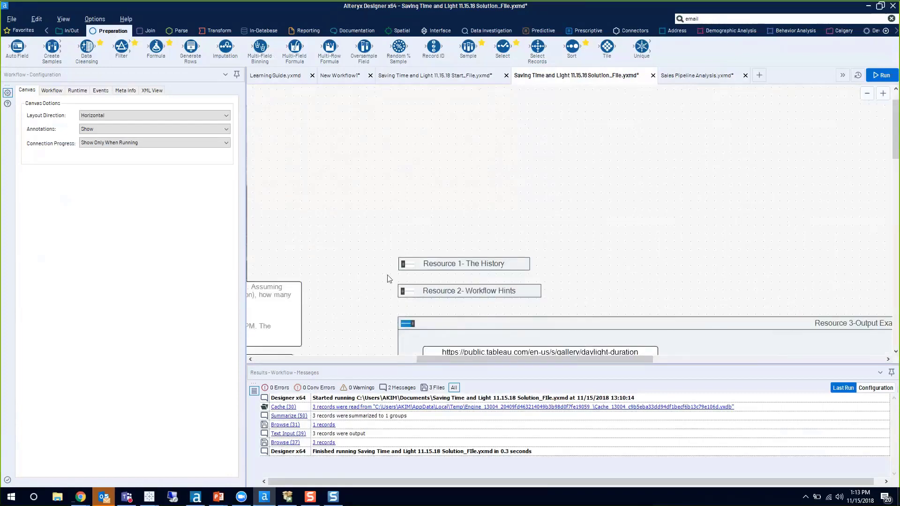
{"action": "scroll", "coordinate": [388, 279], "scroll_direction": "down", "scroll_amount": 3}
{"action": "scroll", "coordinate": [388, 279], "scroll_direction": "down", "scroll_amount": 8}
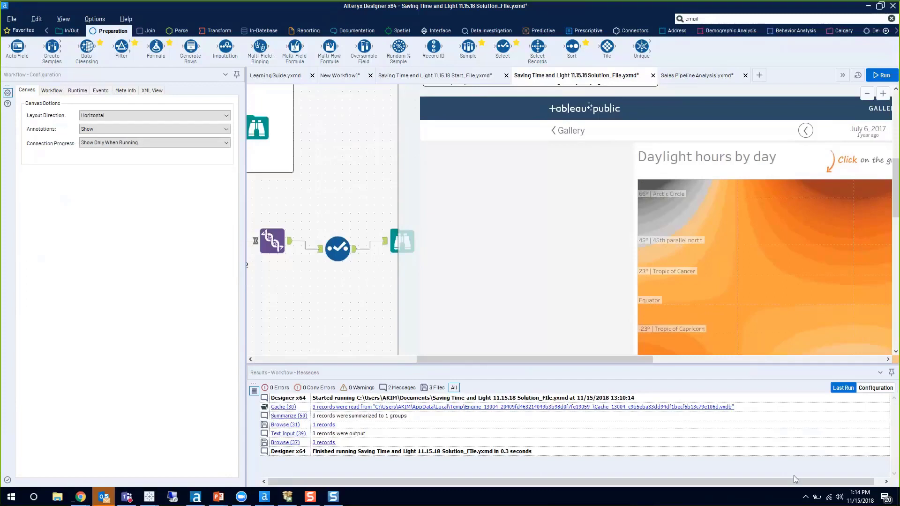
- Check December 2018 in the system calendar
{"action": "left_click", "coordinate": [857, 494]}
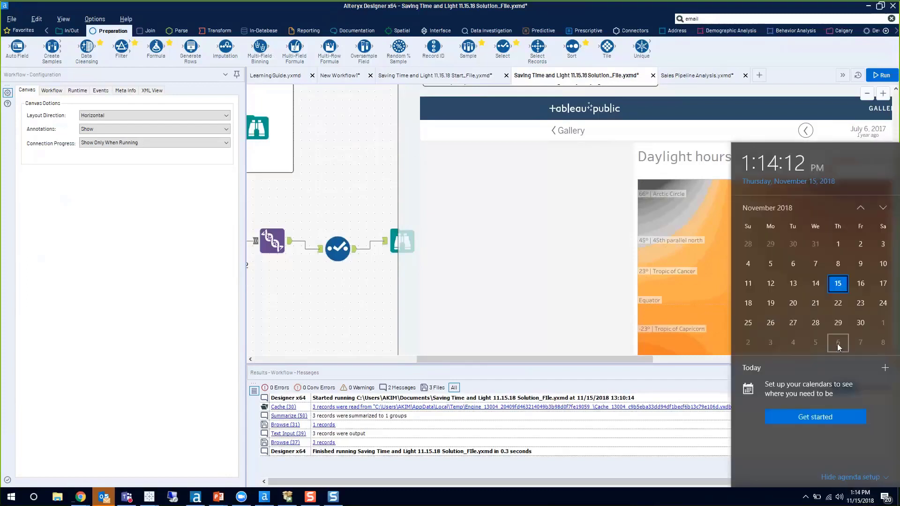
{"action": "scroll", "coordinate": [836, 307], "scroll_direction": "down", "scroll_amount": 1}
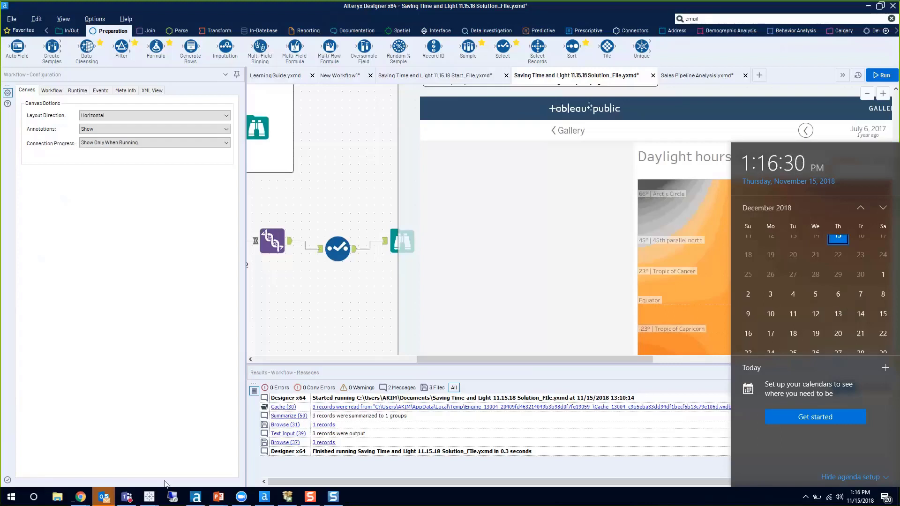
- Switch to the Chrome window showing the AdventureWorks installation page and open a new browser tab
{"action": "left_click", "coordinate": [81, 496]}
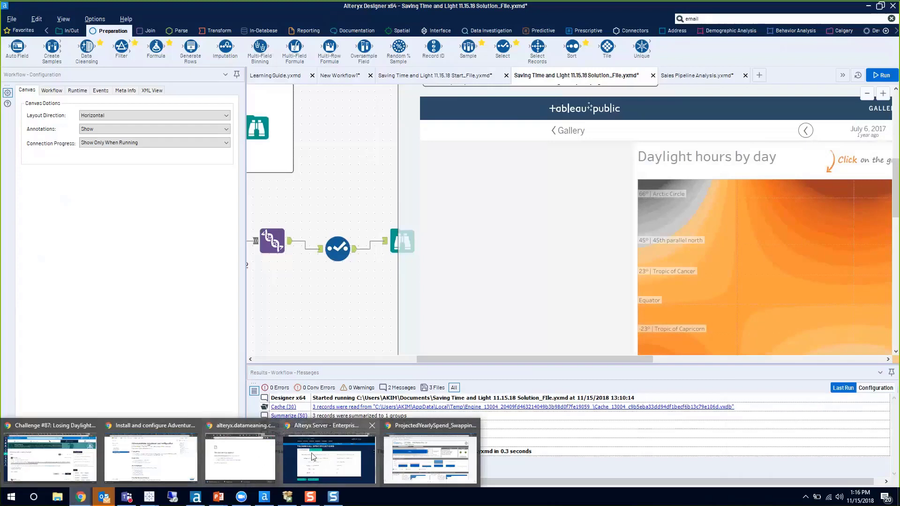
{"action": "left_click", "coordinate": [164, 458]}
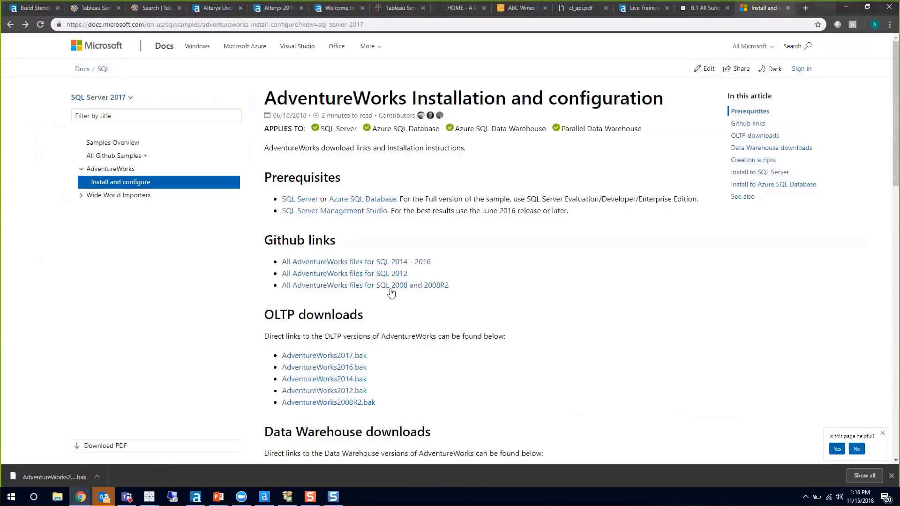
{"action": "left_click", "coordinate": [805, 8]}
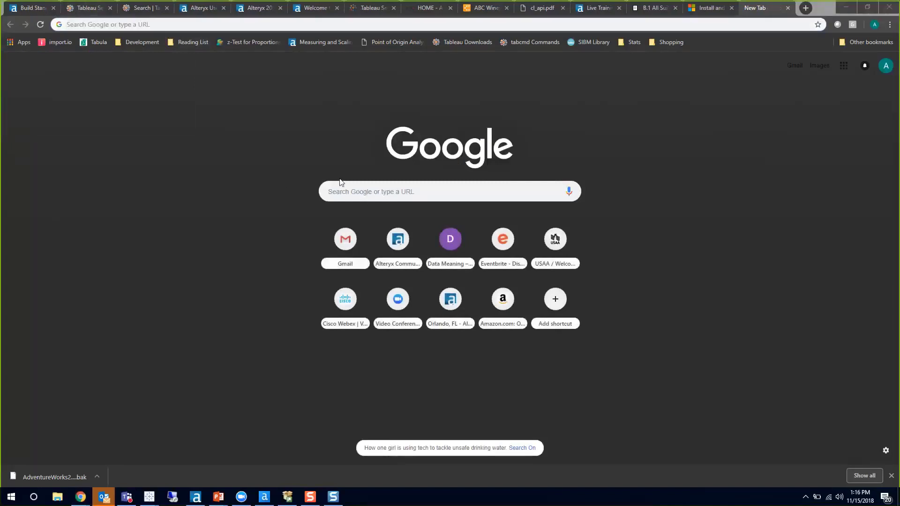
{"action": "left_click", "coordinate": [356, 191]}
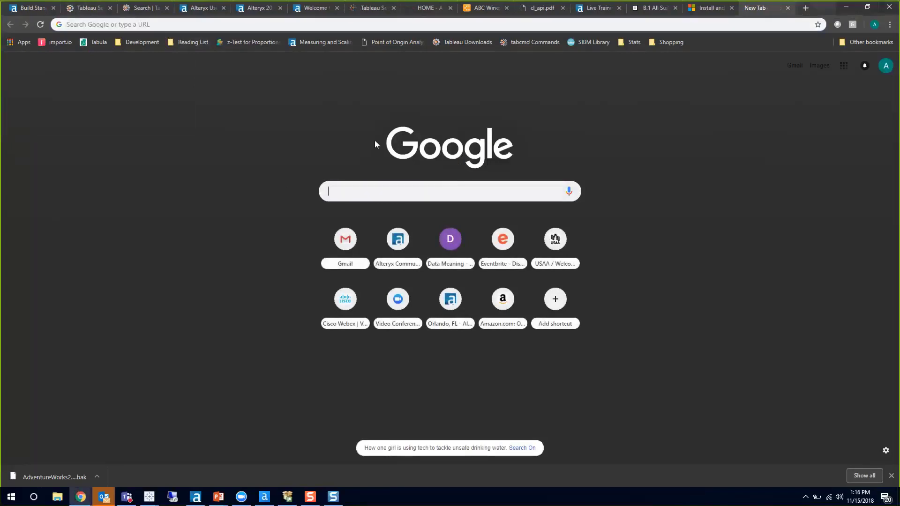
{"action": "type", "text": "dat"}
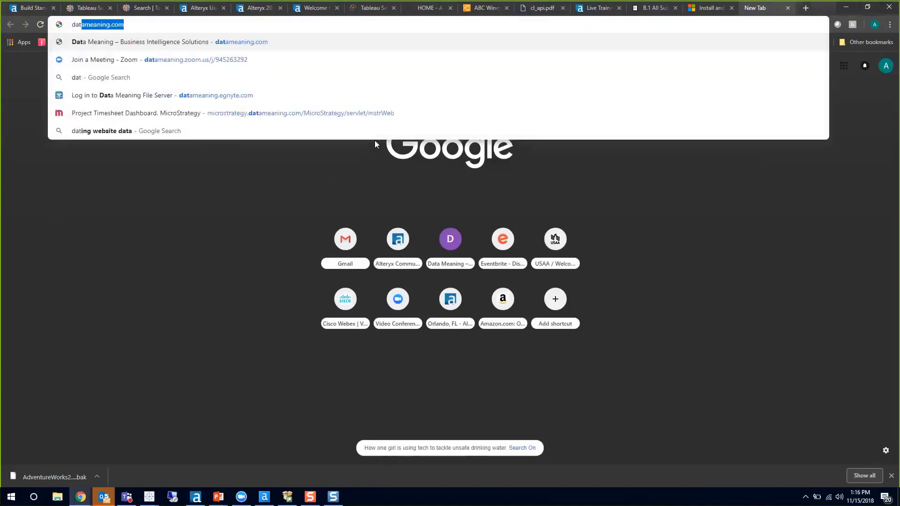
{"action": "key", "text": "BackSpace"}
{"action": "key", "text": "BackSpace"}
{"action": "key", "text": "BackSpace"}
{"action": "key", "text": "BackSpace"}
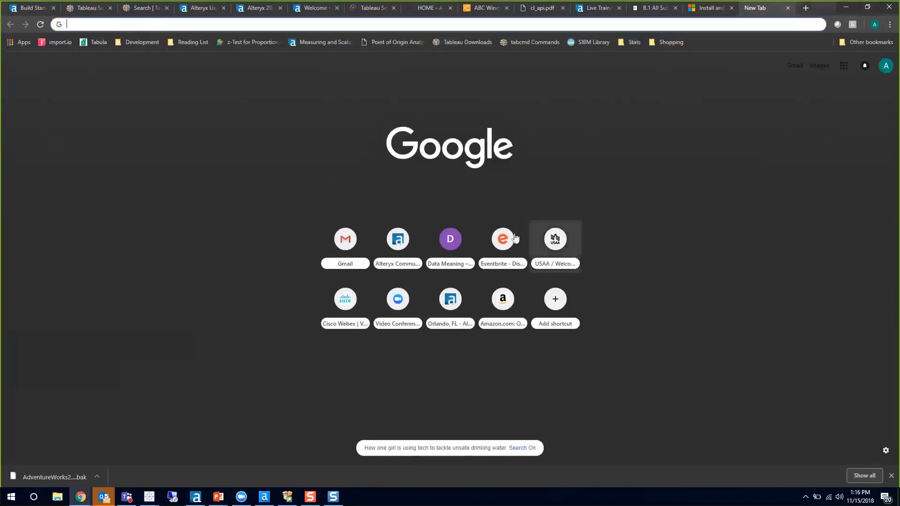
- Search Google for "data science data sets"
{"action": "left_click", "coordinate": [434, 187]}
{"action": "type", "text": "d"}
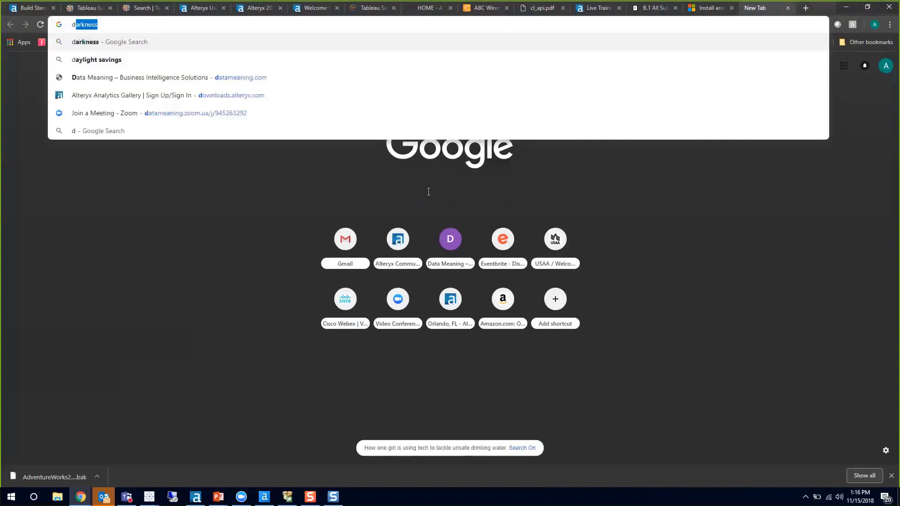
{"action": "type", "text": "ata"}
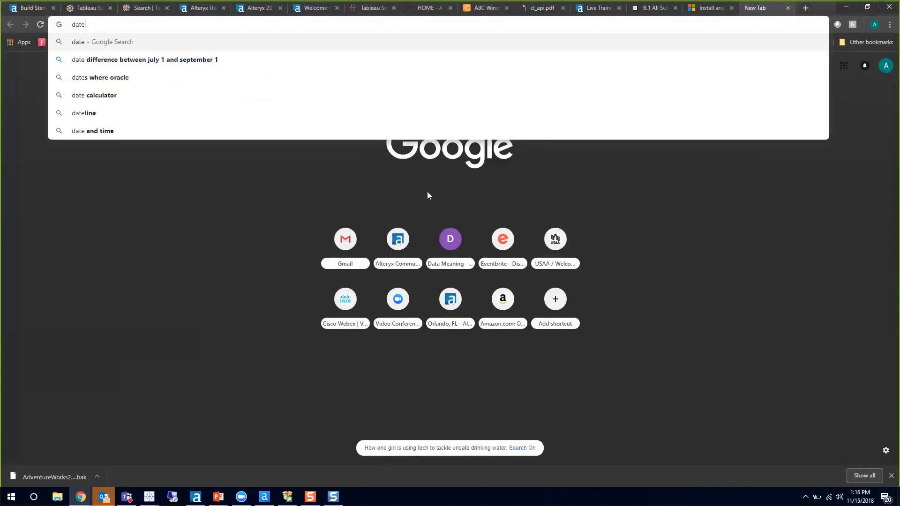
{"action": "type", "text": " s"}
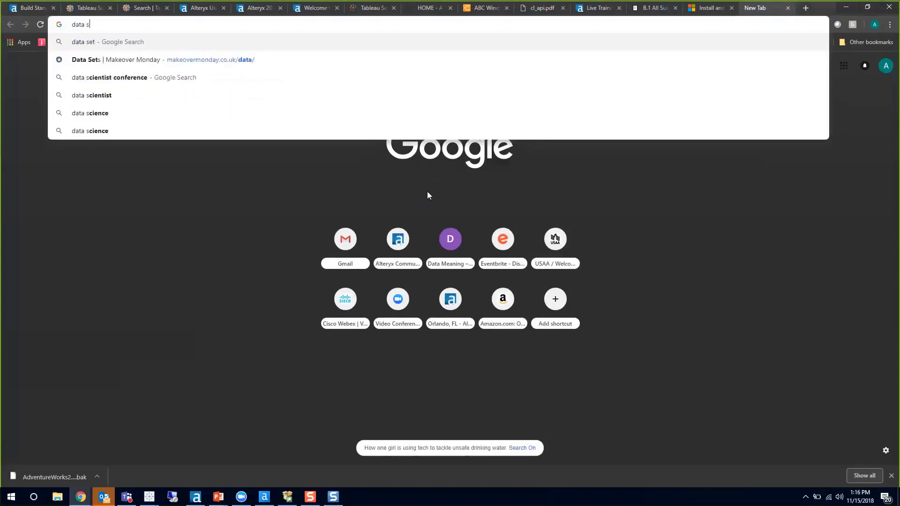
{"action": "type", "text": "ets"}
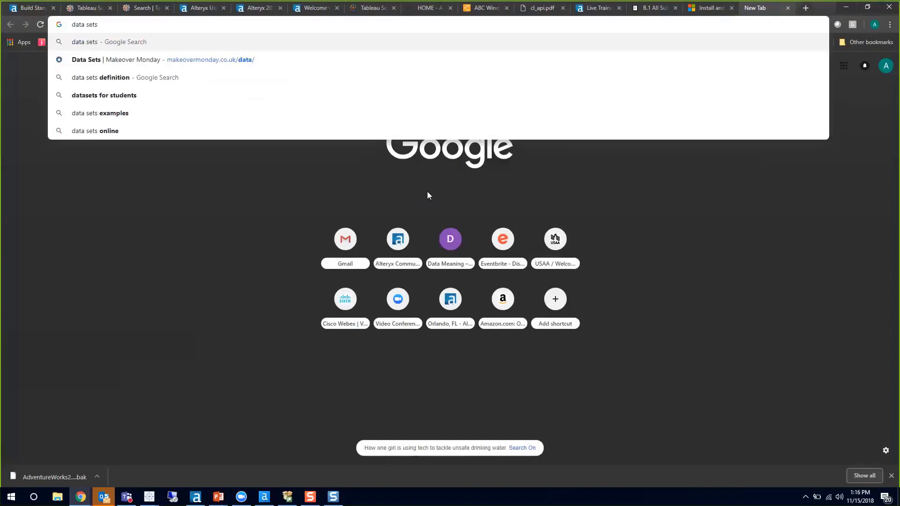
{"action": "key", "text": "BackSpace"}
{"action": "key", "text": "BackSpace"}
{"action": "key", "text": "BackSpace"}
{"action": "key", "text": "BackSpace"}
{"action": "key", "text": "BackSpace"}
{"action": "key", "text": "BackSpace"}
{"action": "key", "text": "BackSpace"}
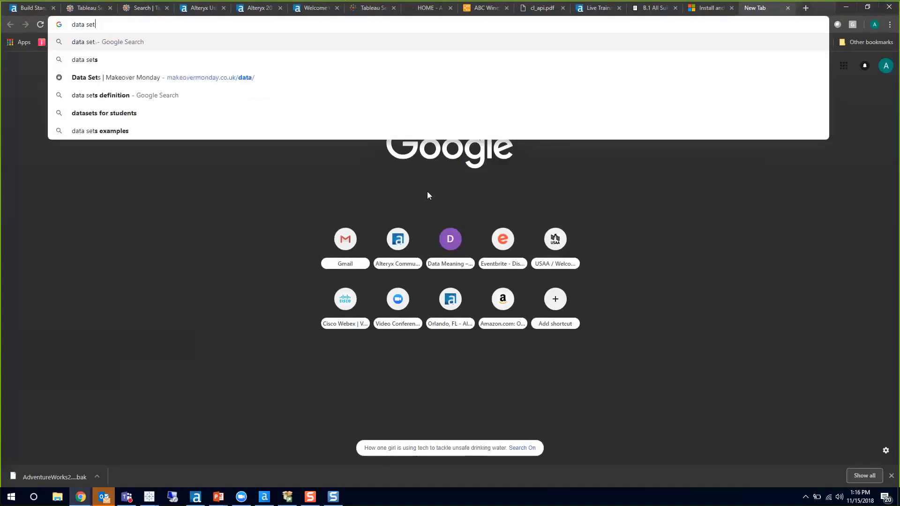
{"action": "type", "text": "ta sche"}
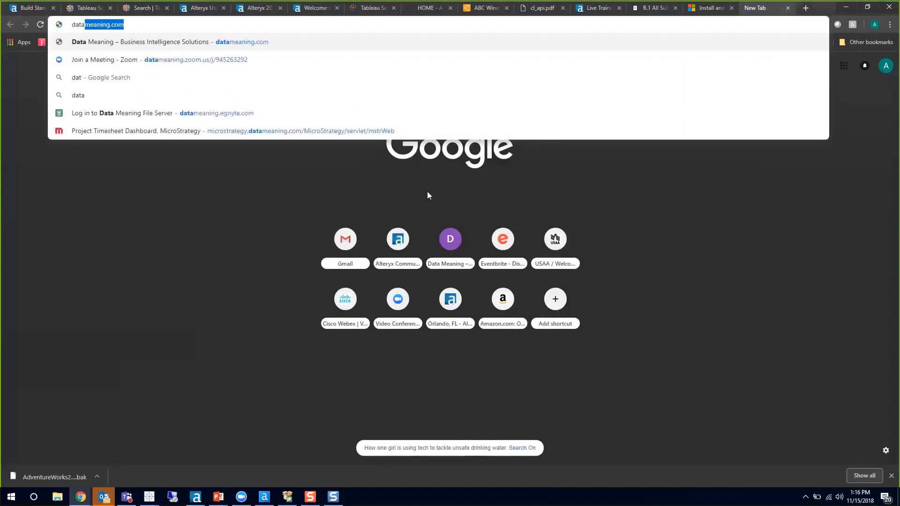
{"action": "key", "text": "BackSpace"}
{"action": "key", "text": "BackSpace"}
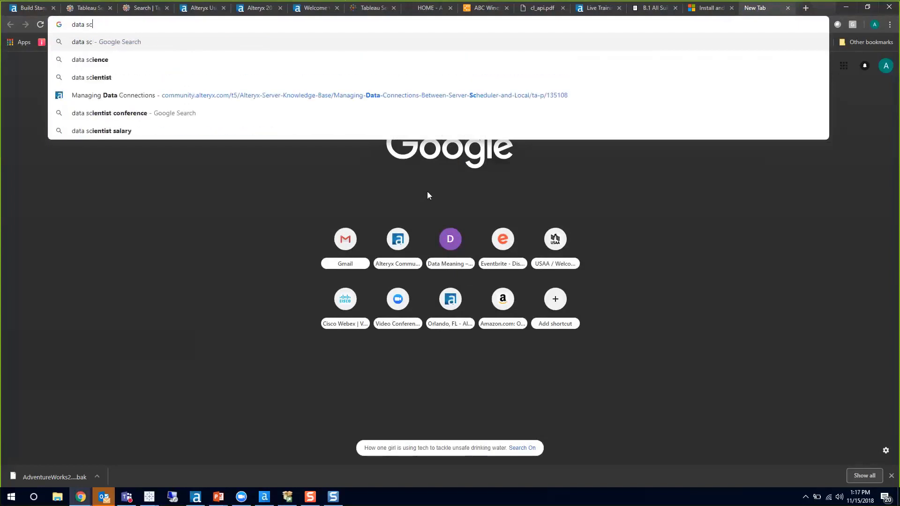
{"action": "type", "text": "ience"}
{"action": "type", "text": " data "}
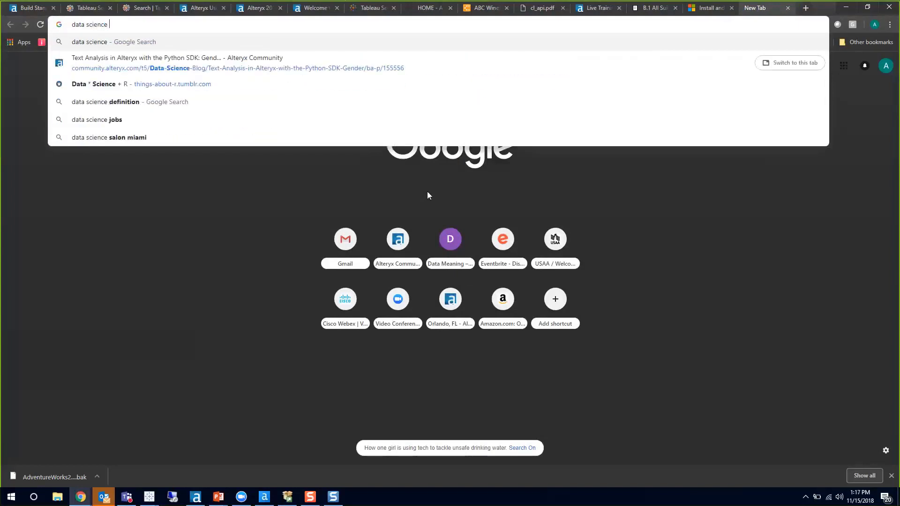
{"action": "type", "text": "sets"}
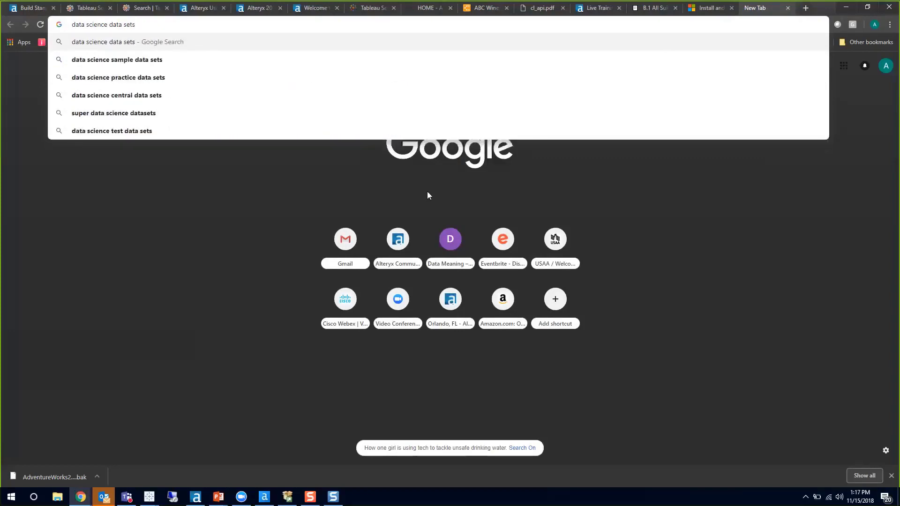
{"action": "key", "text": "Return"}
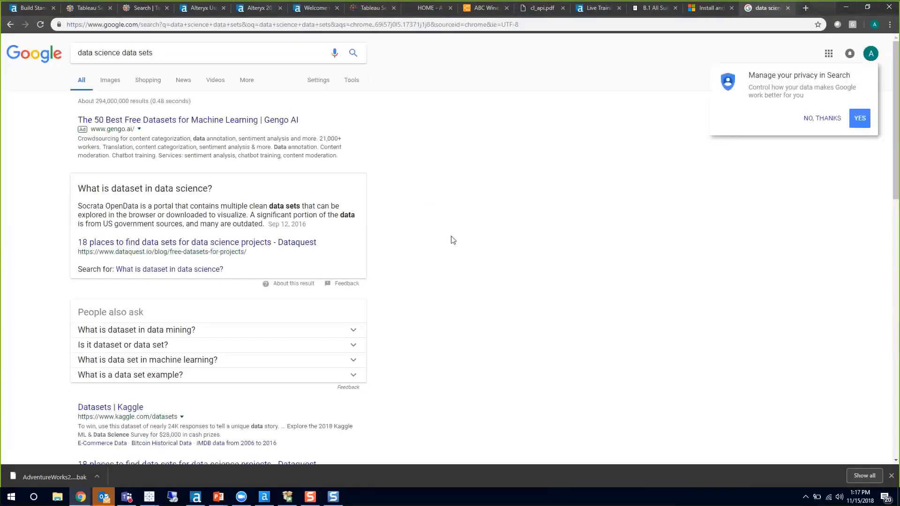
- Look through the data set search results, the additional search categories and the search filter tools
{"action": "scroll", "coordinate": [449, 237], "scroll_direction": "down", "scroll_amount": 3}
{"action": "scroll", "coordinate": [449, 238], "scroll_direction": "down", "scroll_amount": 3}
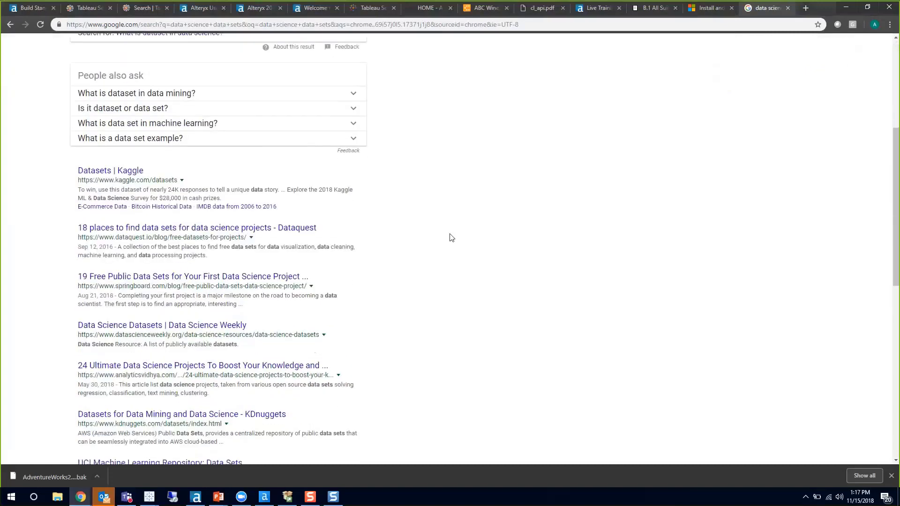
{"action": "scroll", "coordinate": [450, 238], "scroll_direction": "up", "scroll_amount": 6}
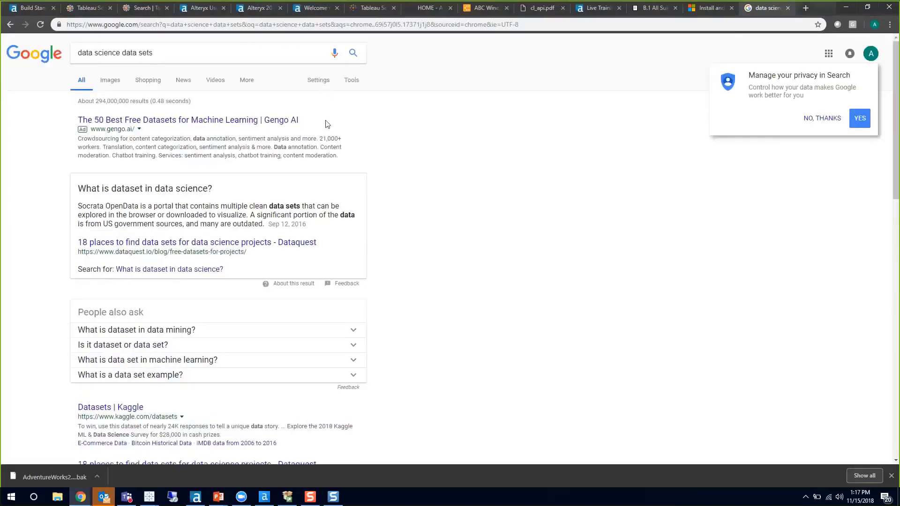
{"action": "left_click", "coordinate": [248, 83]}
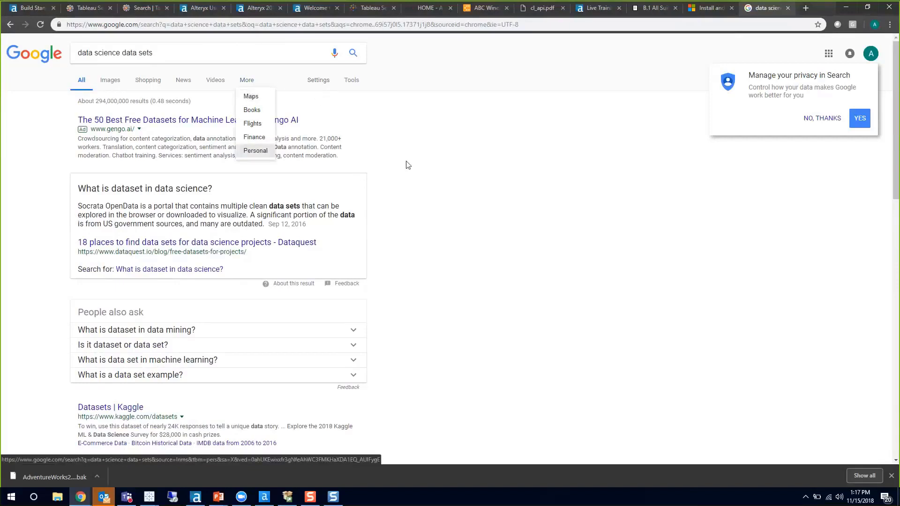
{"action": "left_click", "coordinate": [355, 86]}
{"action": "left_click", "coordinate": [355, 86]}
{"action": "left_click", "coordinate": [354, 87]}
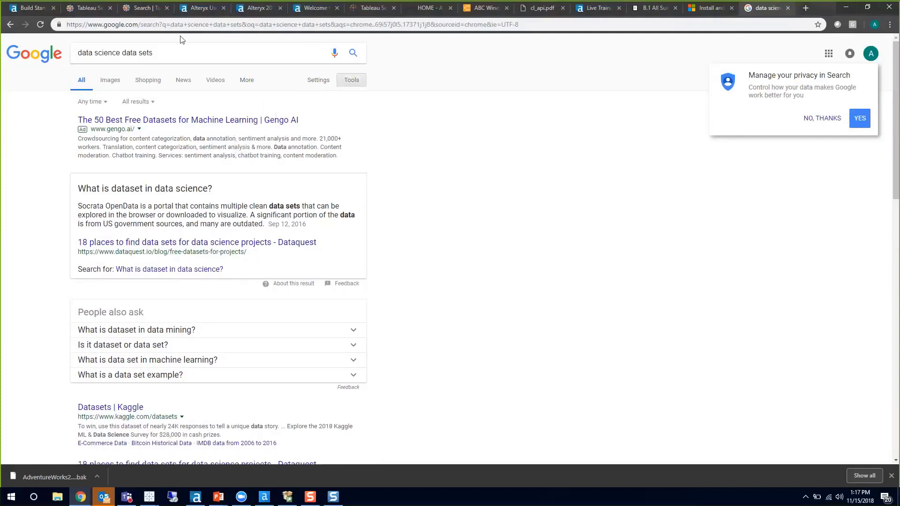
- Change the Google query to the suggested "google public data sets" and run the search
{"action": "left_click", "coordinate": [126, 51]}
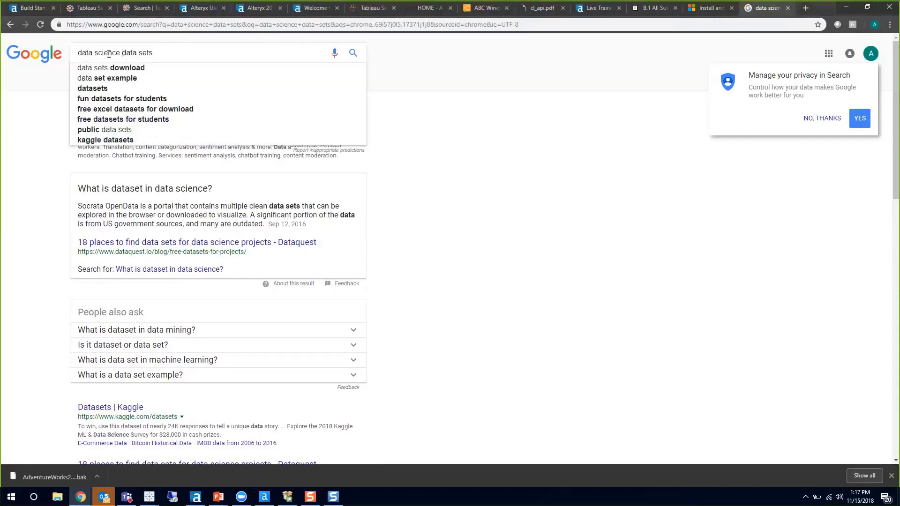
{"action": "left_click_drag", "start_coordinate": [124, 52], "coordinate": [75, 53]}
{"action": "type", "text": "googl"}
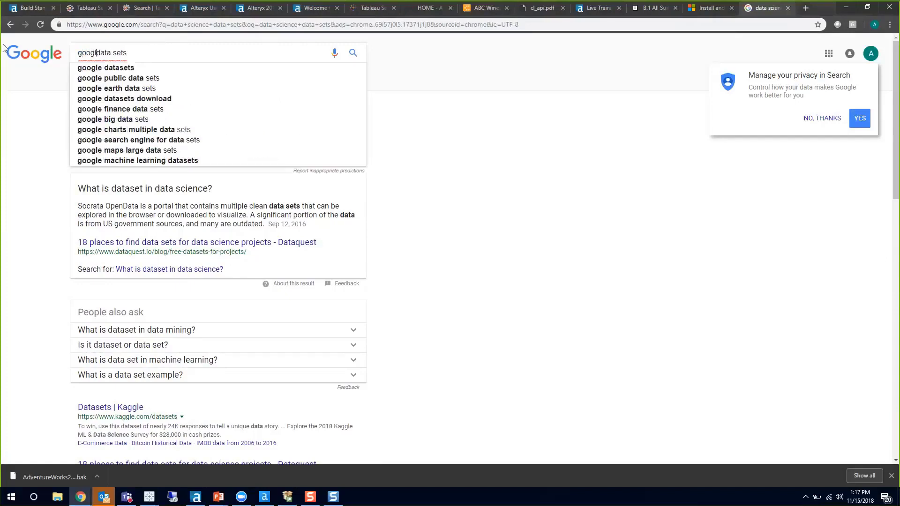
{"action": "key", "text": "Down"}
{"action": "key", "text": "Down"}
{"action": "key", "text": "Return"}
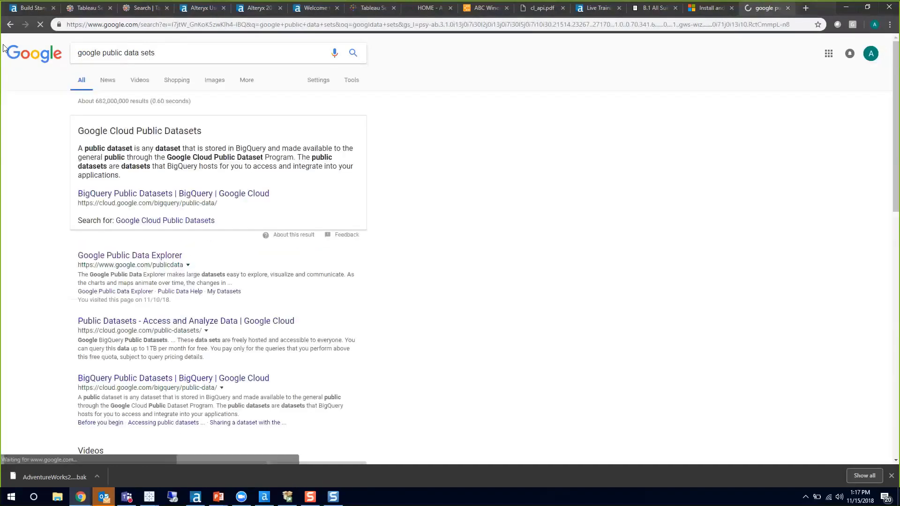
- Open Google Public Data Explorer from the results and look through its dataset directory and a featured chart
{"action": "scroll", "coordinate": [57, 157], "scroll_direction": "down", "scroll_amount": 2}
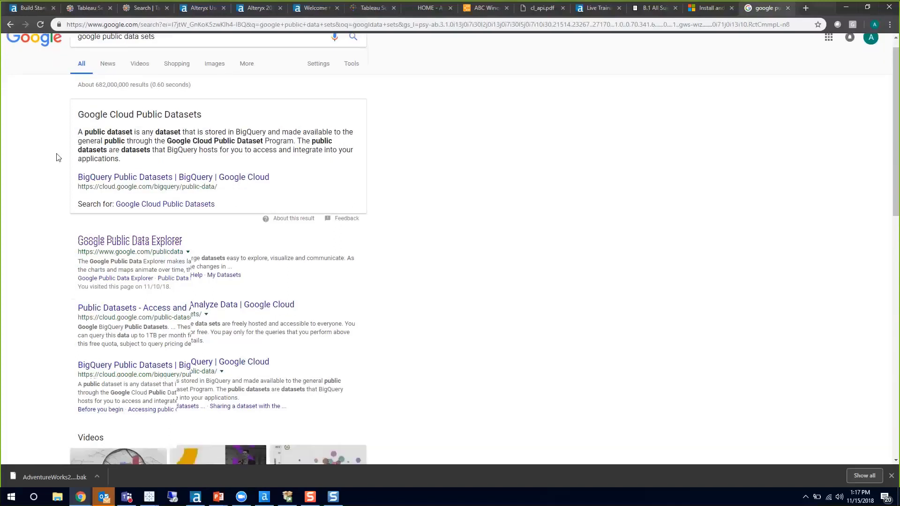
{"action": "scroll", "coordinate": [57, 157], "scroll_direction": "down", "scroll_amount": 2}
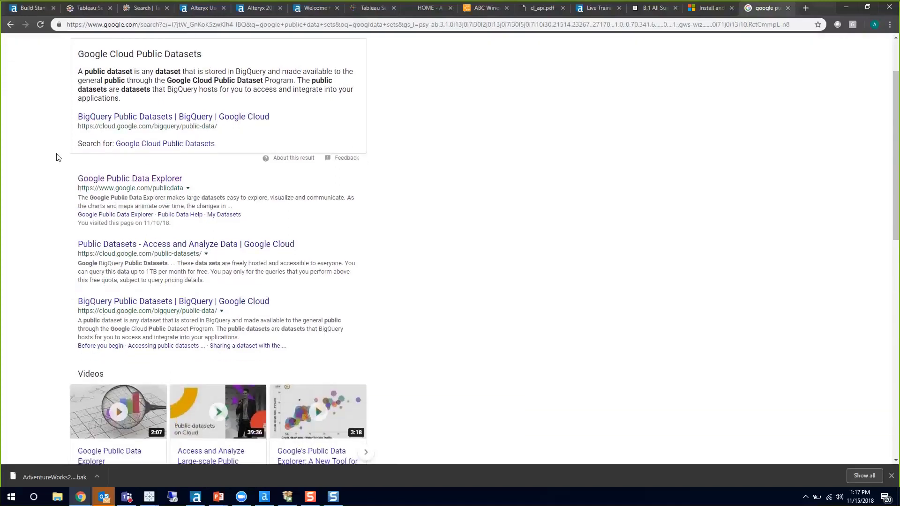
{"action": "left_click", "coordinate": [113, 183]}
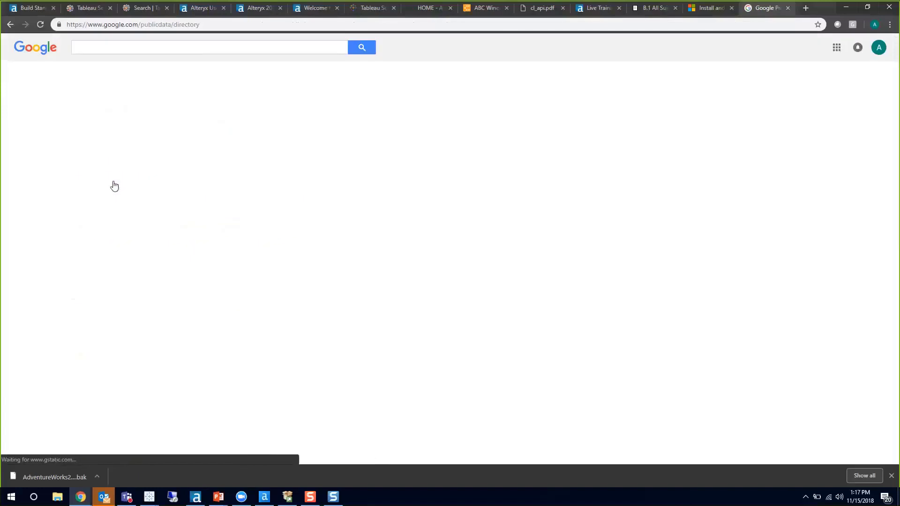
{"action": "scroll", "coordinate": [349, 319], "scroll_direction": "down", "scroll_amount": 2}
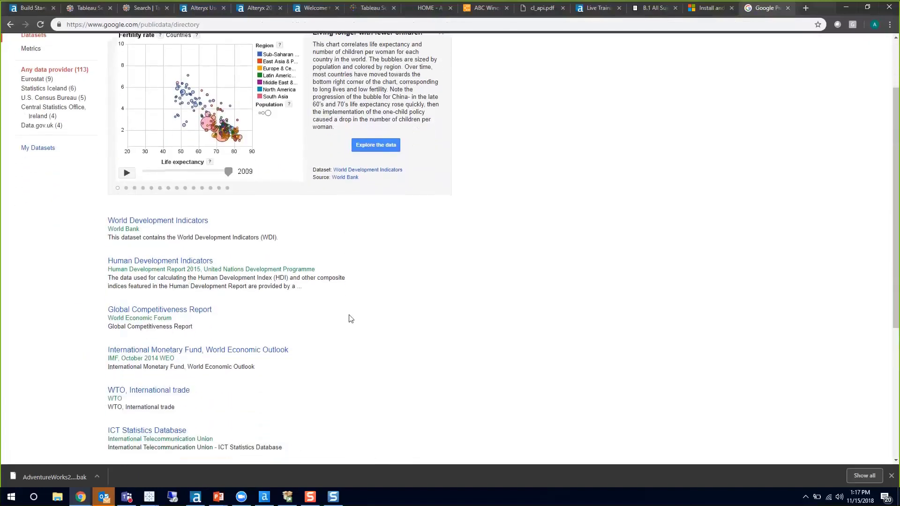
{"action": "left_click", "coordinate": [143, 188]}
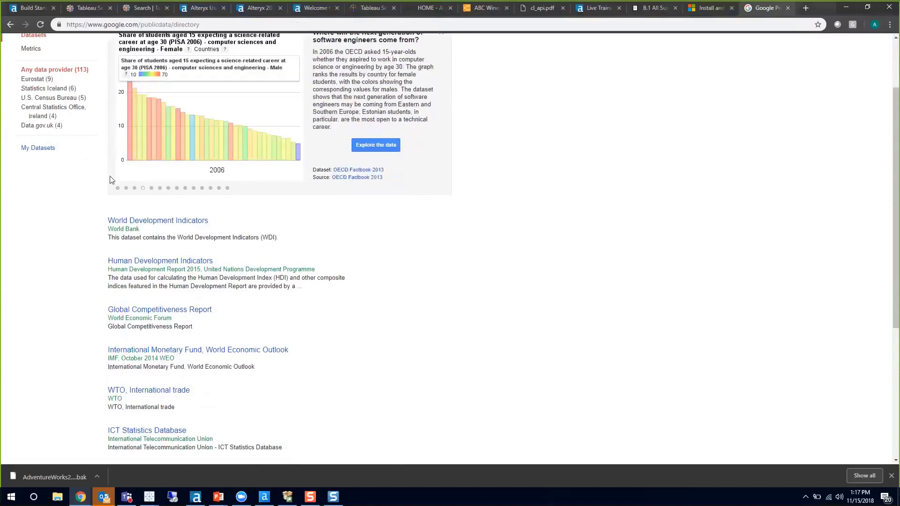
{"action": "scroll", "coordinate": [110, 175], "scroll_direction": "down", "scroll_amount": 5}
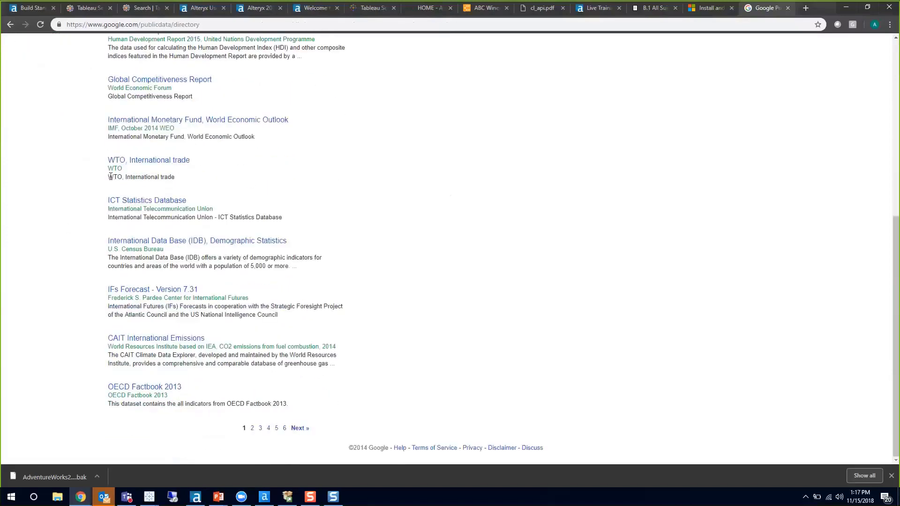
{"action": "scroll", "coordinate": [110, 176], "scroll_direction": "up", "scroll_amount": 7}
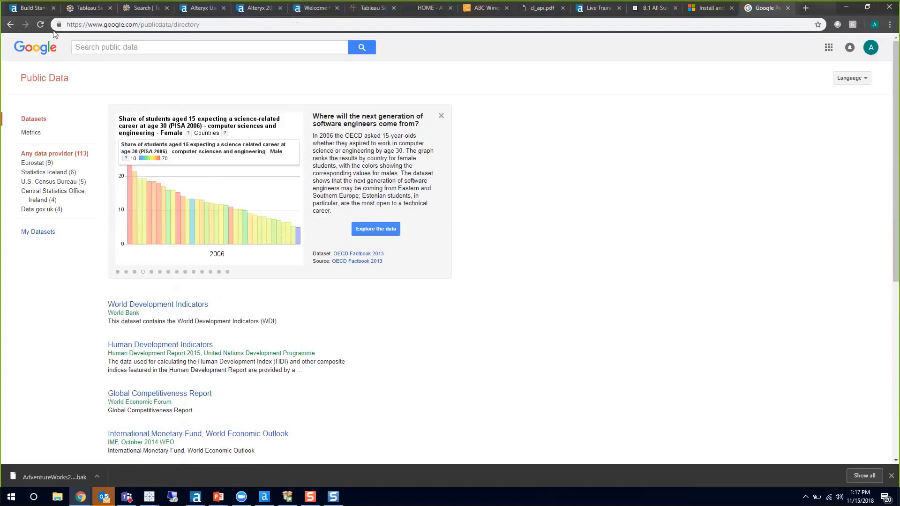
- Enter data.gov as the address to visit in the current browser tab
{"action": "left_click", "coordinate": [227, 24]}
{"action": "type", "text": "data"}
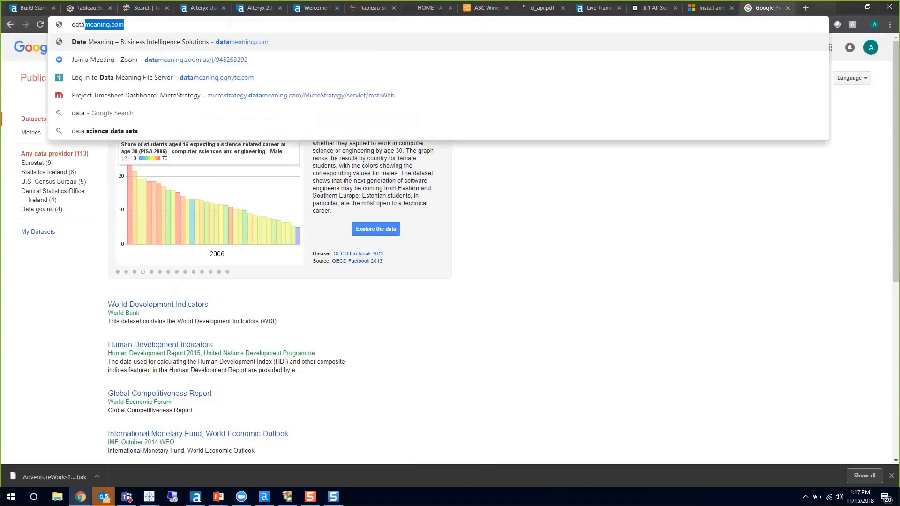
{"action": "type", "text": ".gov"}
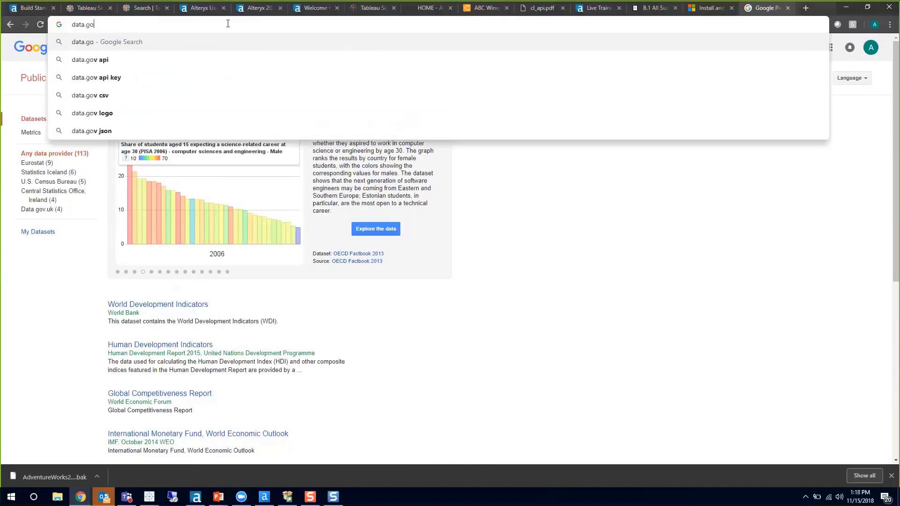